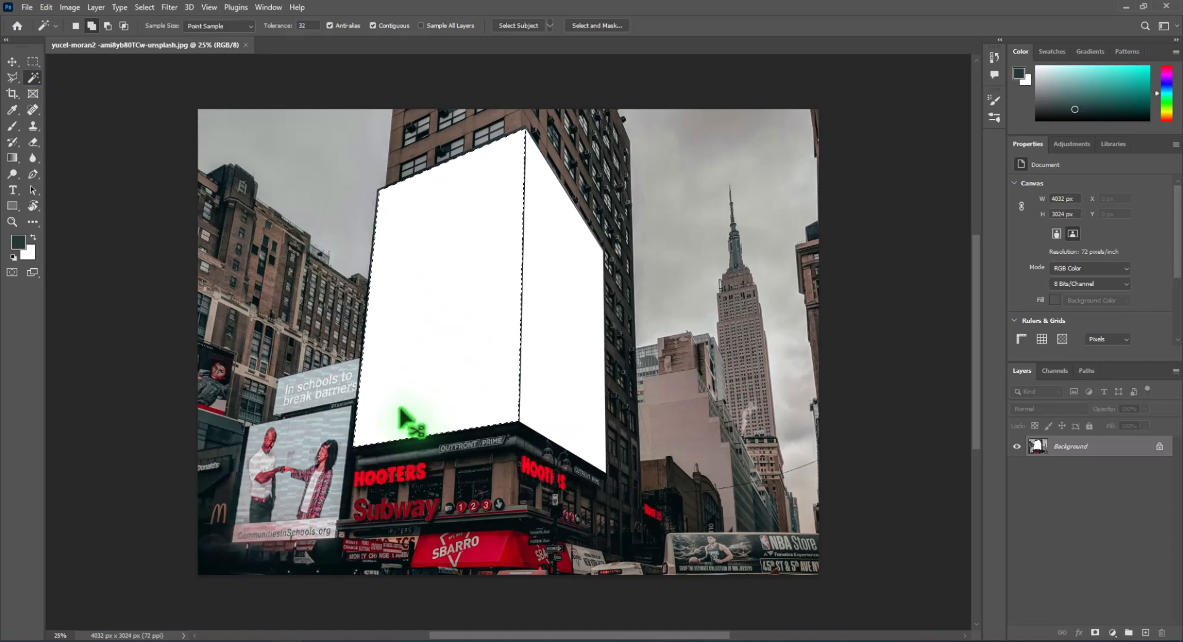
- Select both white billboard faces with the Magic Wand and copy the selection to a new layer
left_click_drag(373, 425, 404, 430)
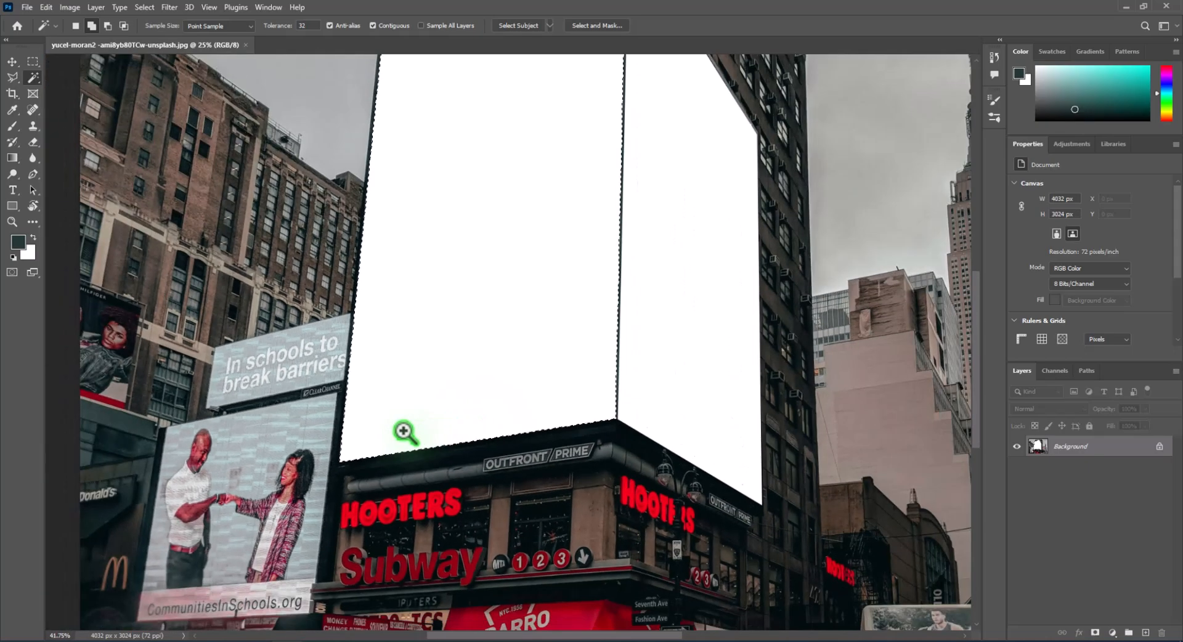
left_click(687, 330)
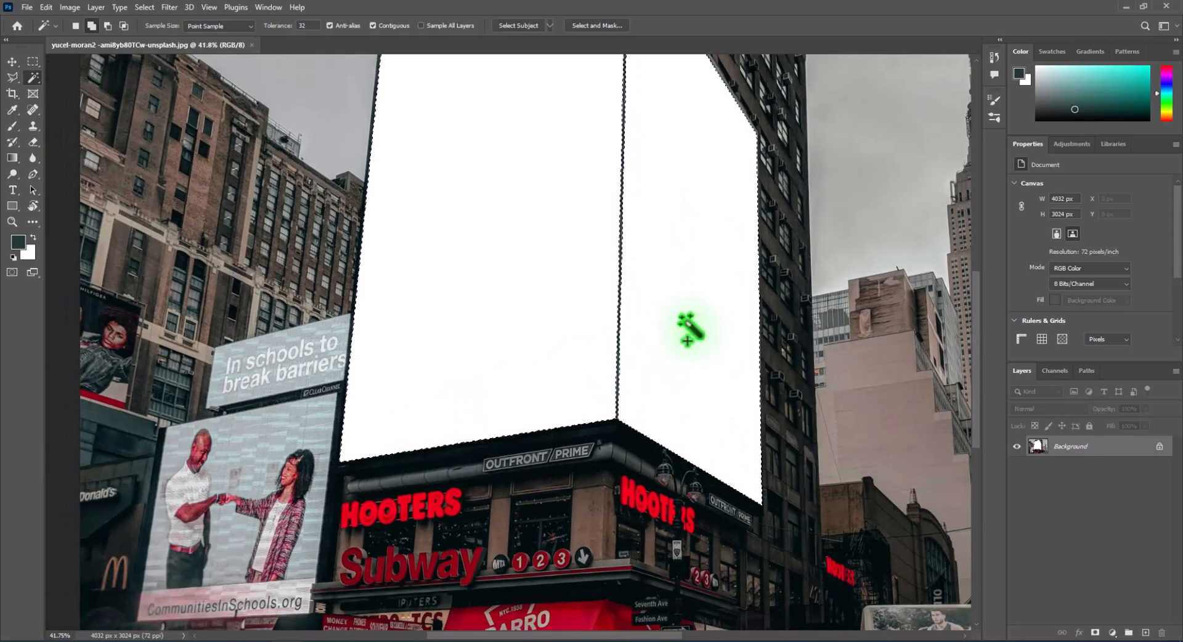
left_click_drag(595, 198, 523, 286)
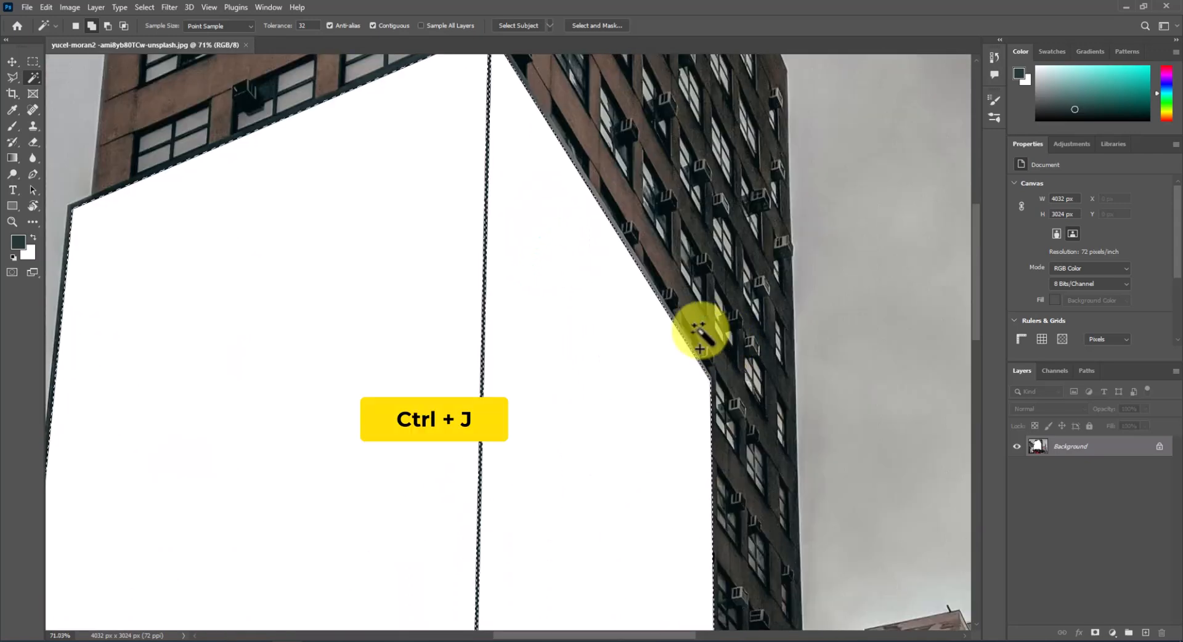
key("ctrl+0")
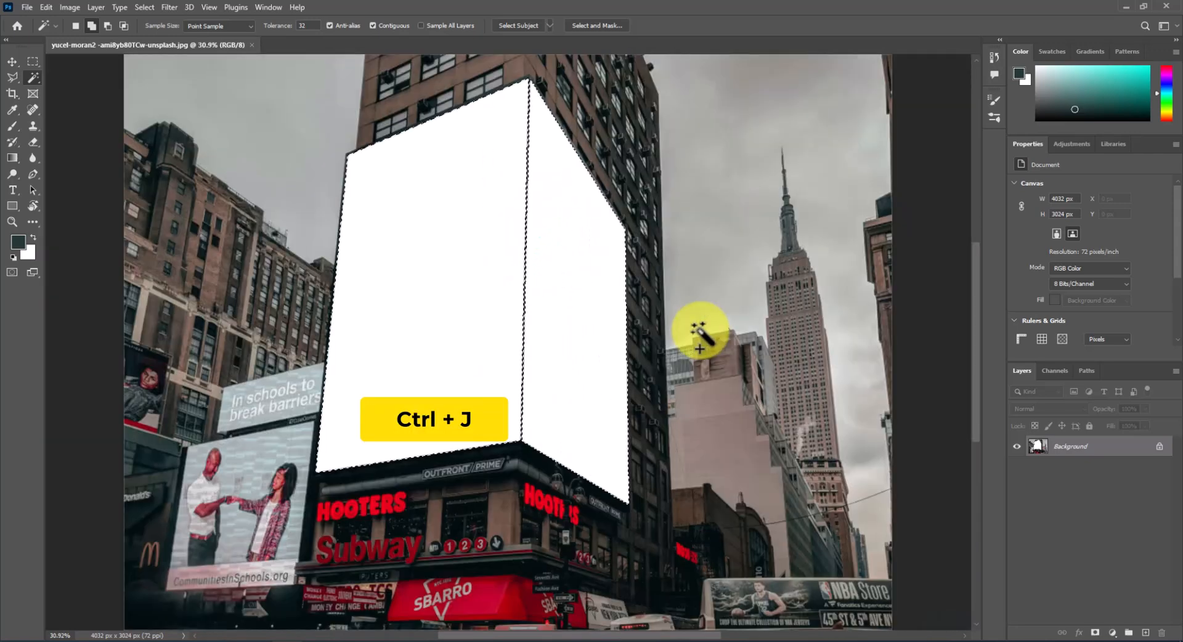
key("ctrl+j")
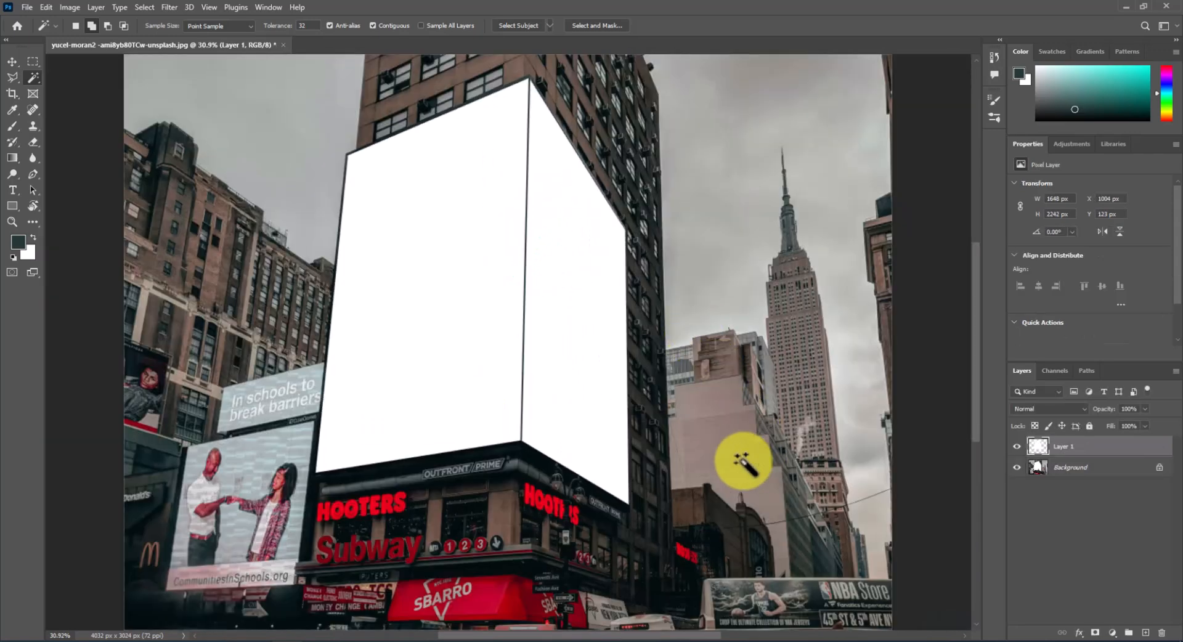
- Place Billboard7653814.jpg from Downloads as an embedded image, keeping its default size and position
left_click(27, 7)
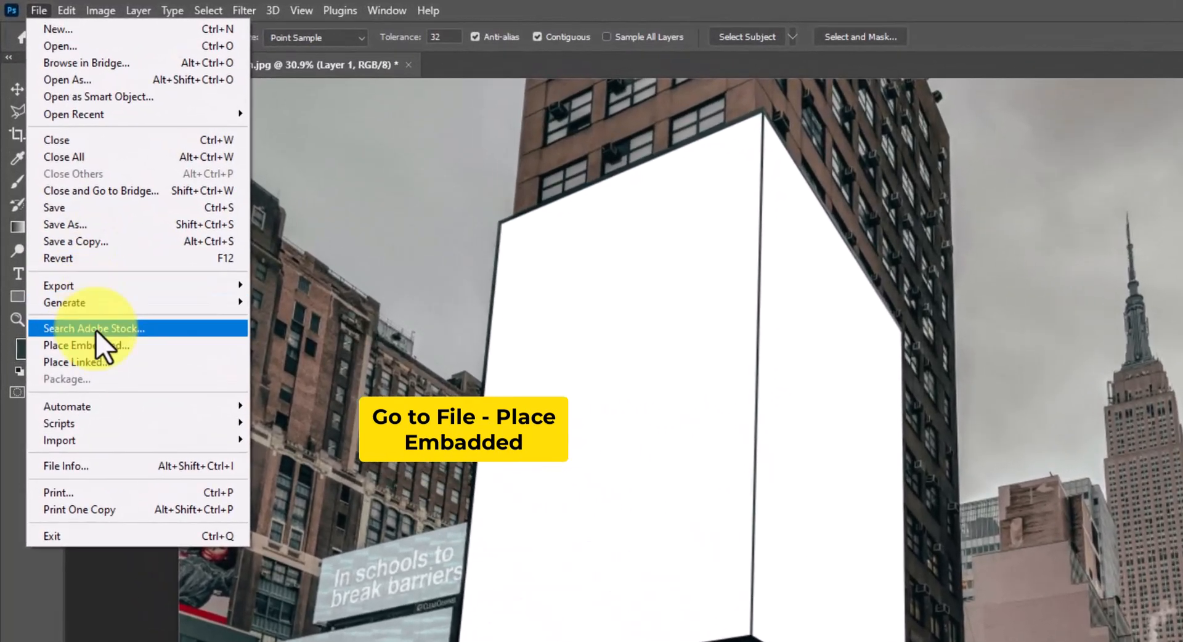
left_click(70, 242)
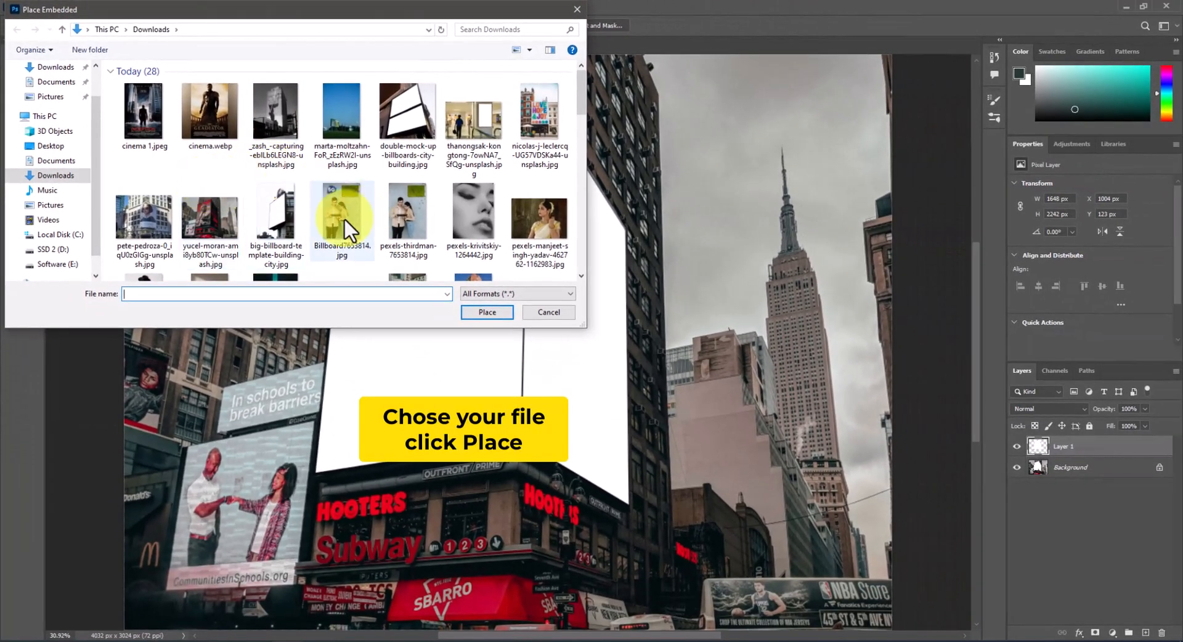
double_click(342, 221)
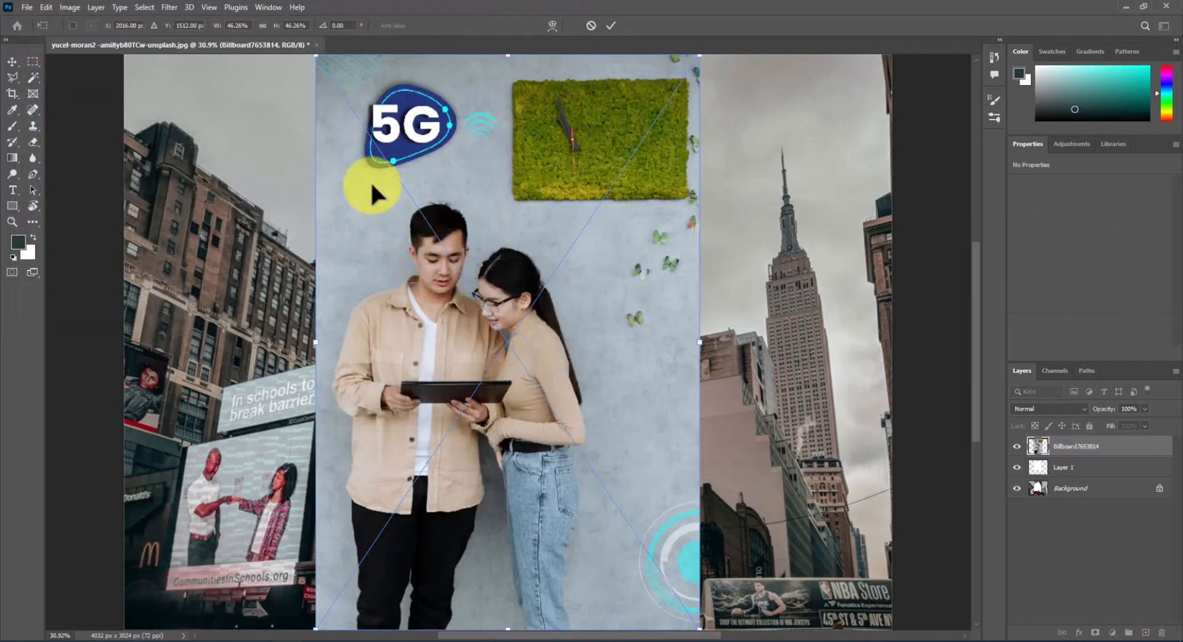
left_click(612, 25)
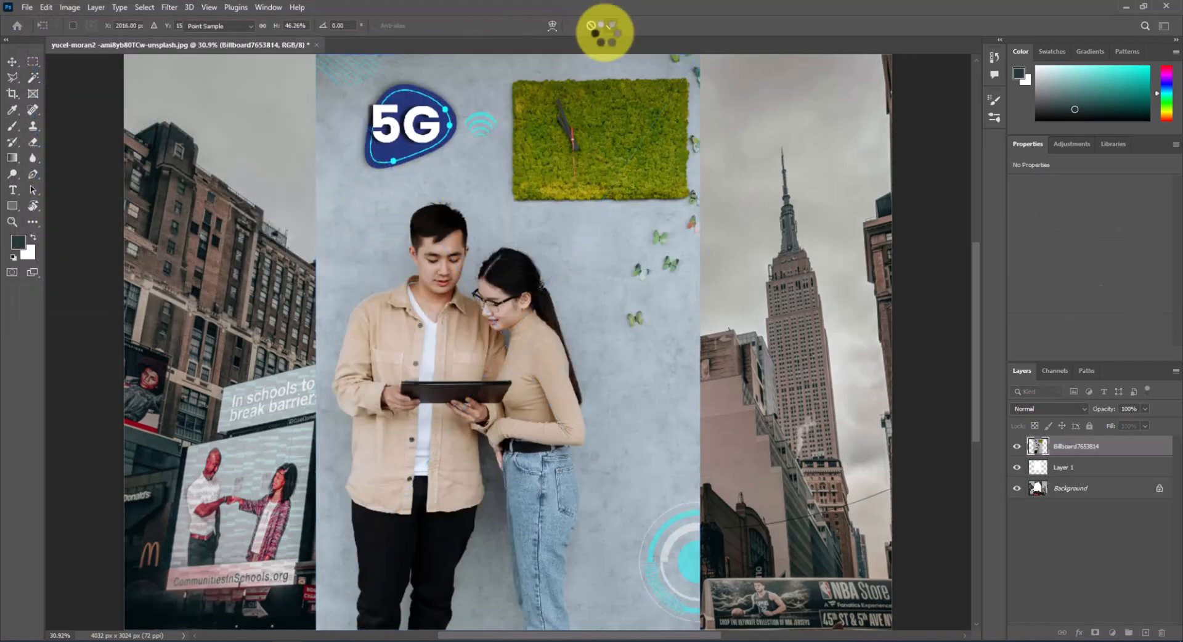
- Copy the whole placed picture using a rectangular marquee selection, and replace its layer with a new empty layer
left_click(33, 62)
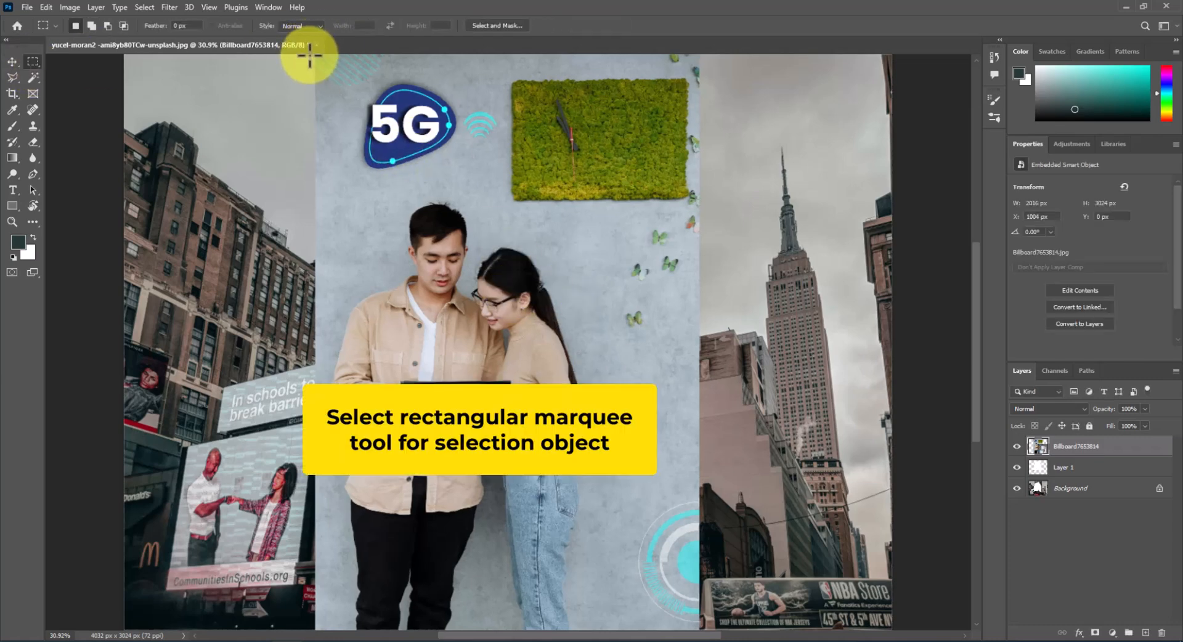
key("ctrl+minus")
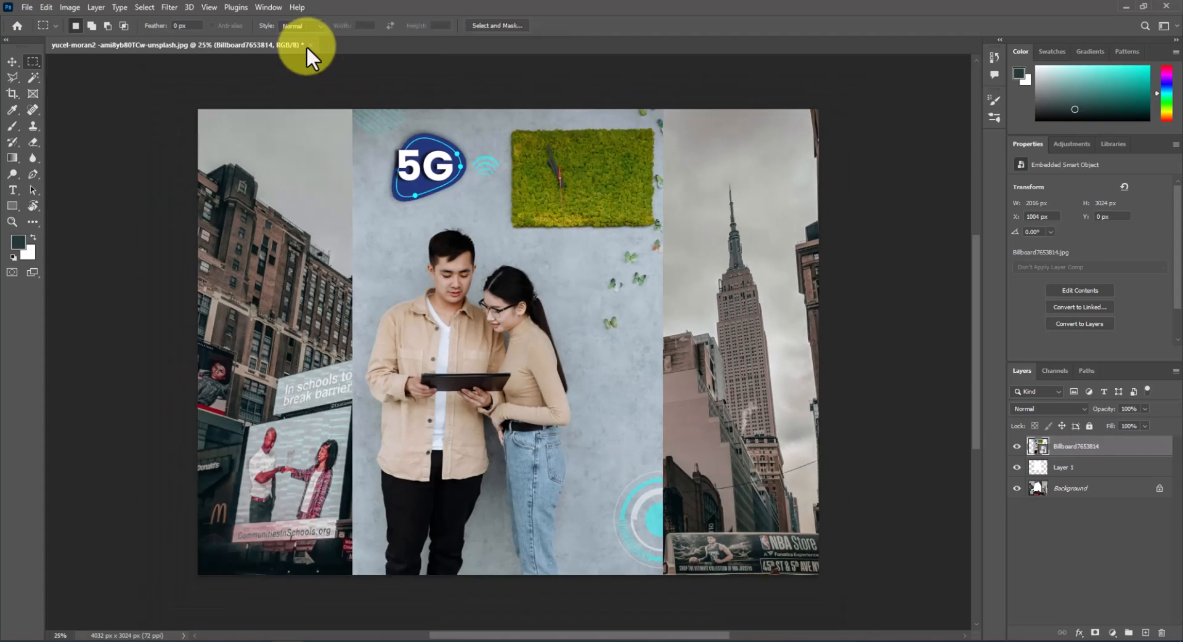
left_click_drag(350, 109, 664, 580)
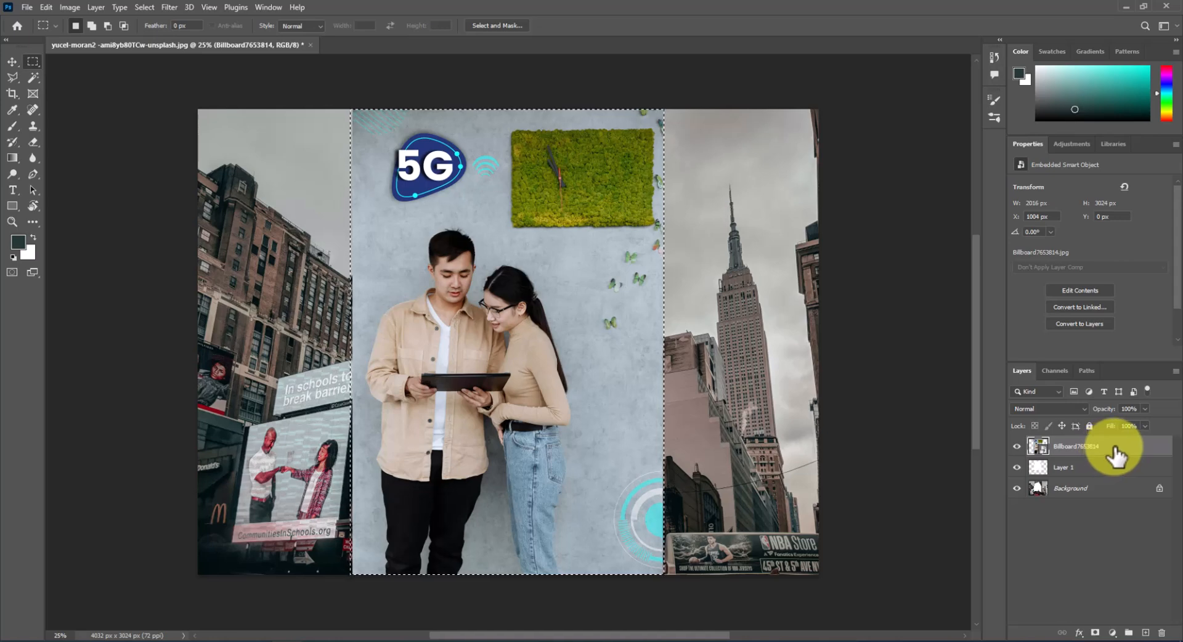
left_click_drag(1120, 455, 1162, 633)
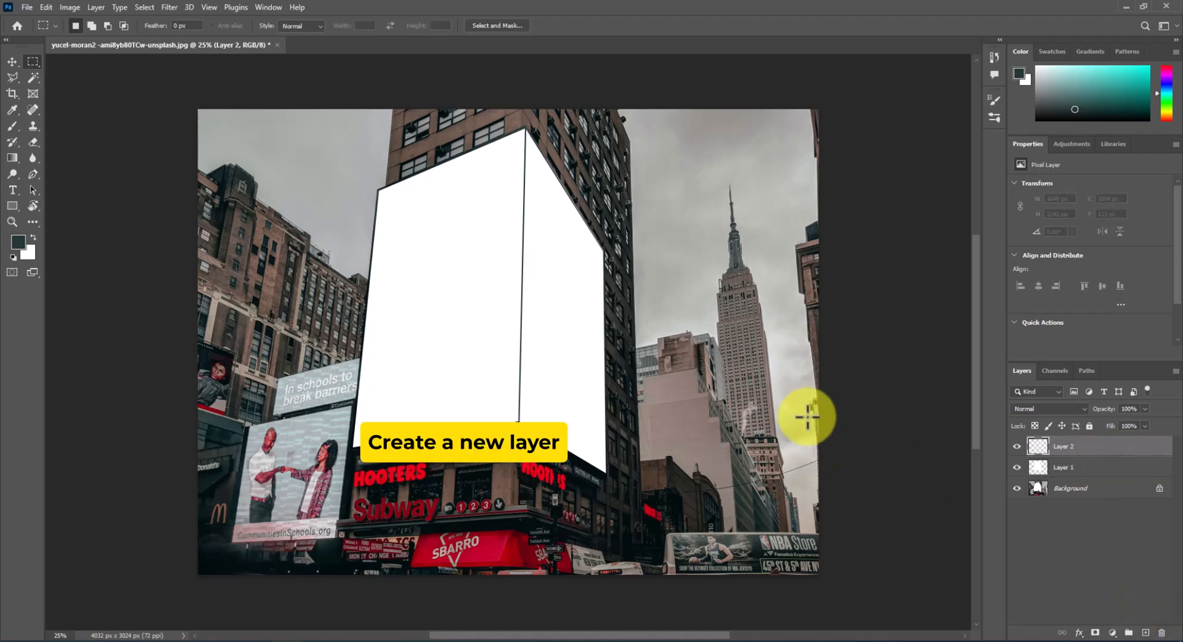
- Create a Vanishing Point perspective plane on the four corners of the billboard's left face
left_click(169, 8)
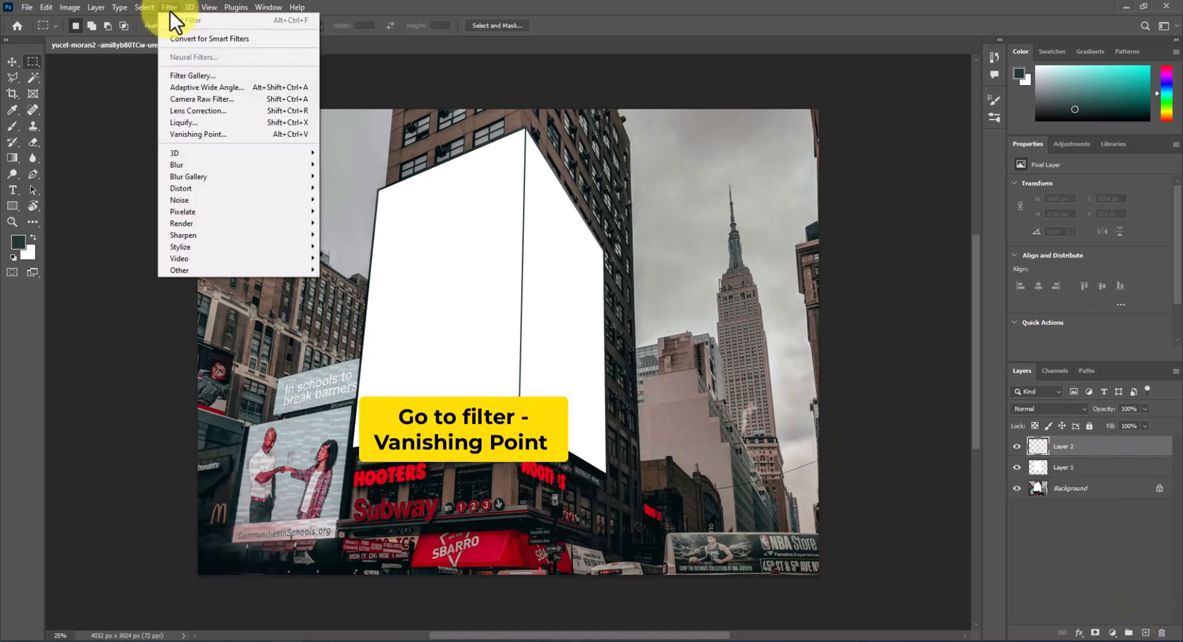
left_click(213, 133)
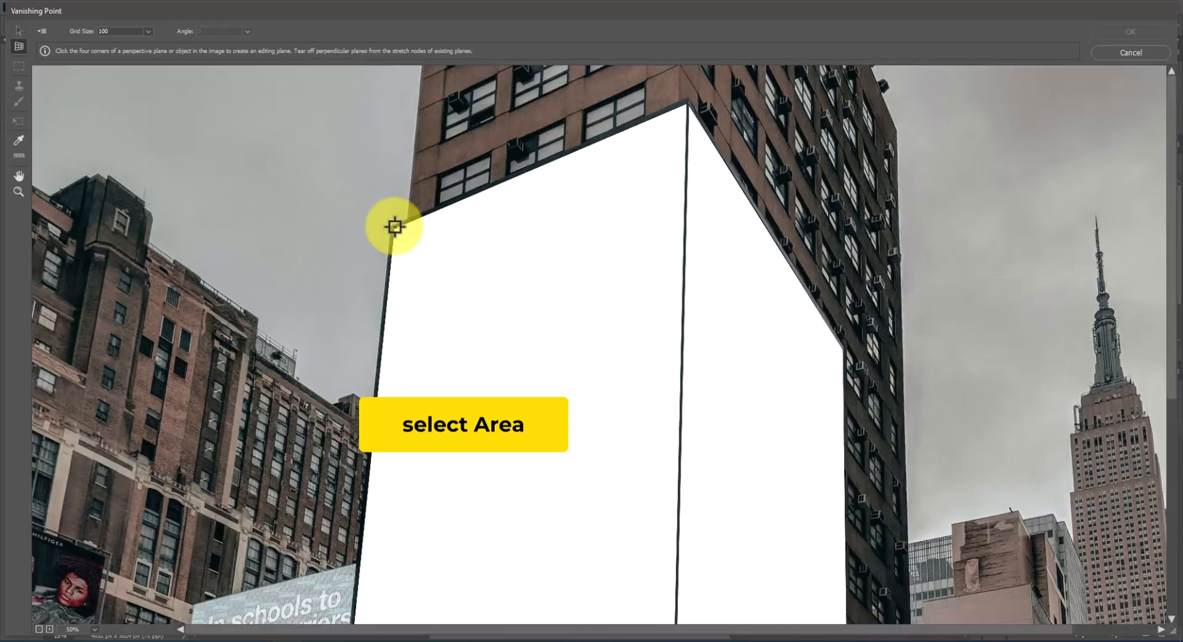
left_click(392, 228)
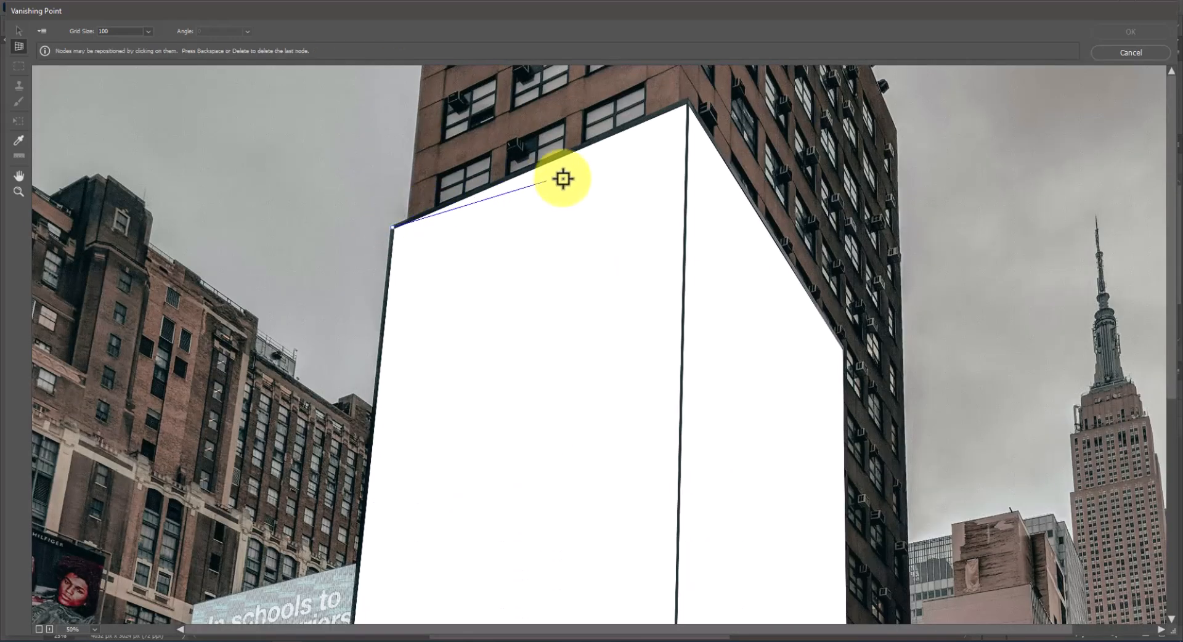
left_click(686, 106)
key("space")
left_click_drag(665, 509, 622, 179)
left_click(630, 360)
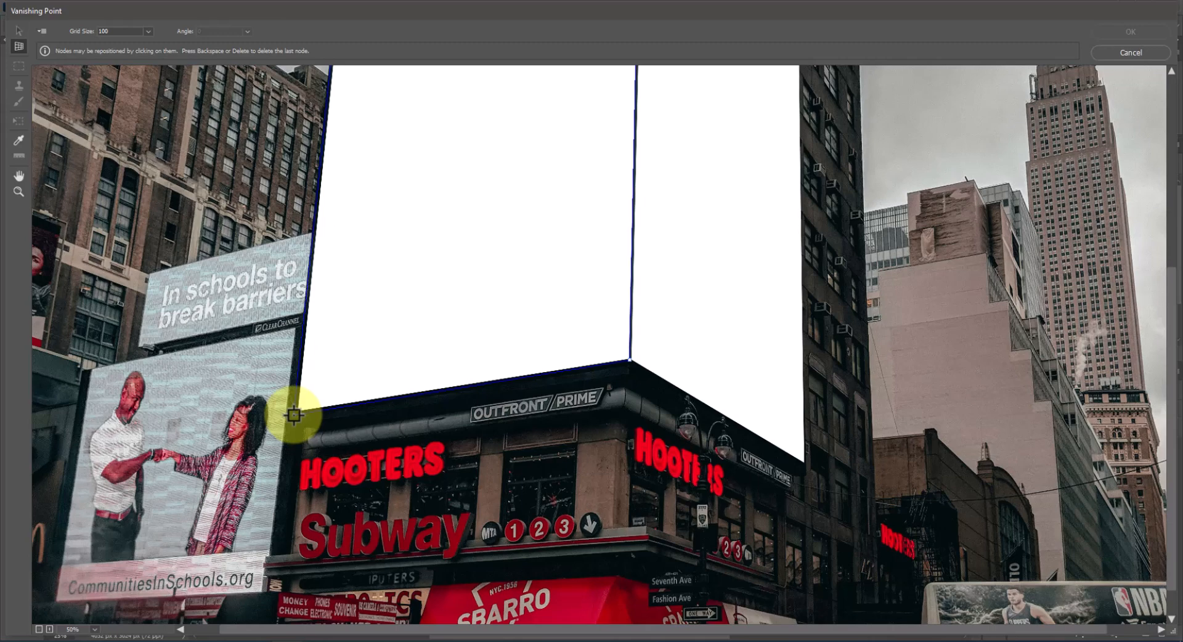
left_click(292, 415)
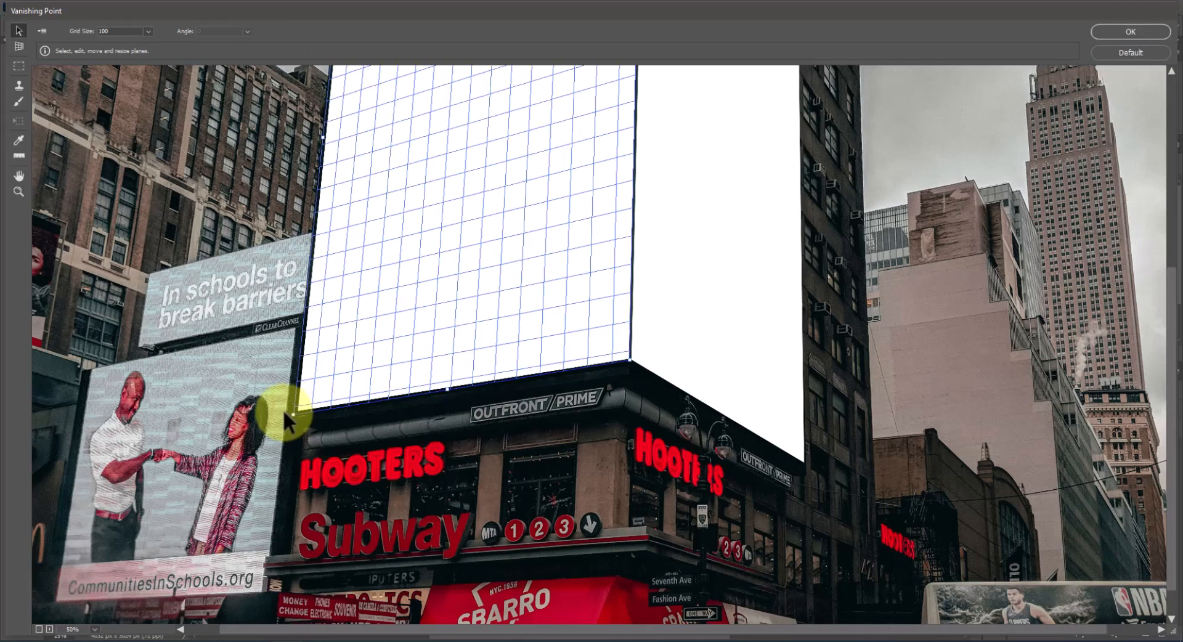
- Pull a perpendicular plane off the first one across the billboard's right face and fit its corners to that face
scroll(283, 409, "down", 2)
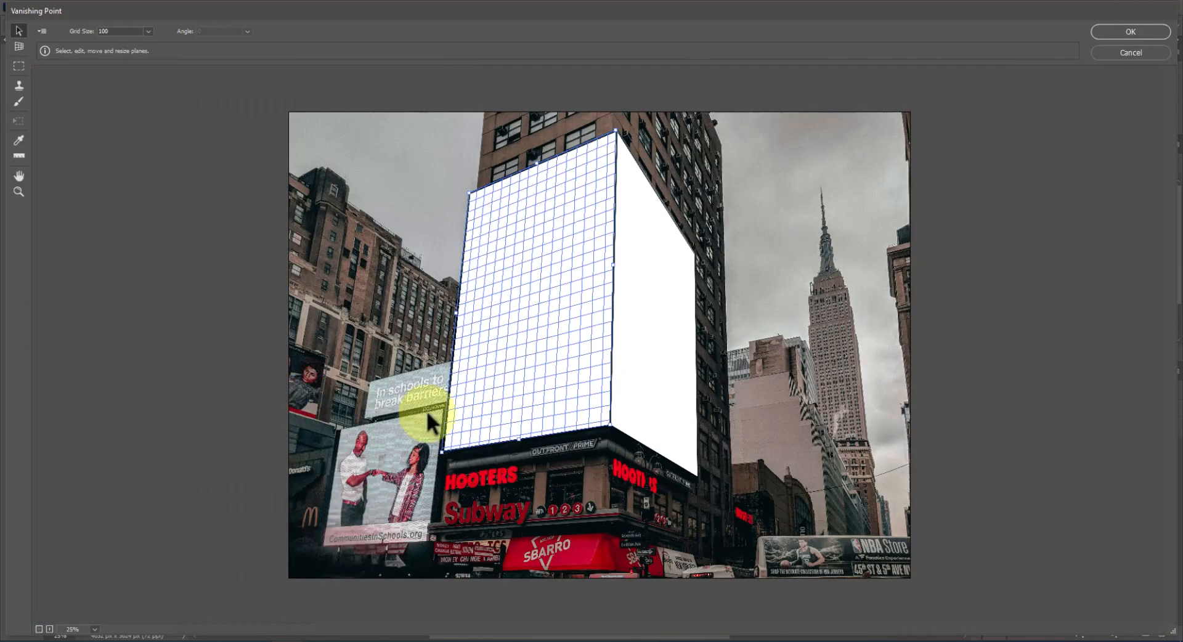
left_click(19, 47)
left_click_drag(618, 267, 705, 324)
key("v")
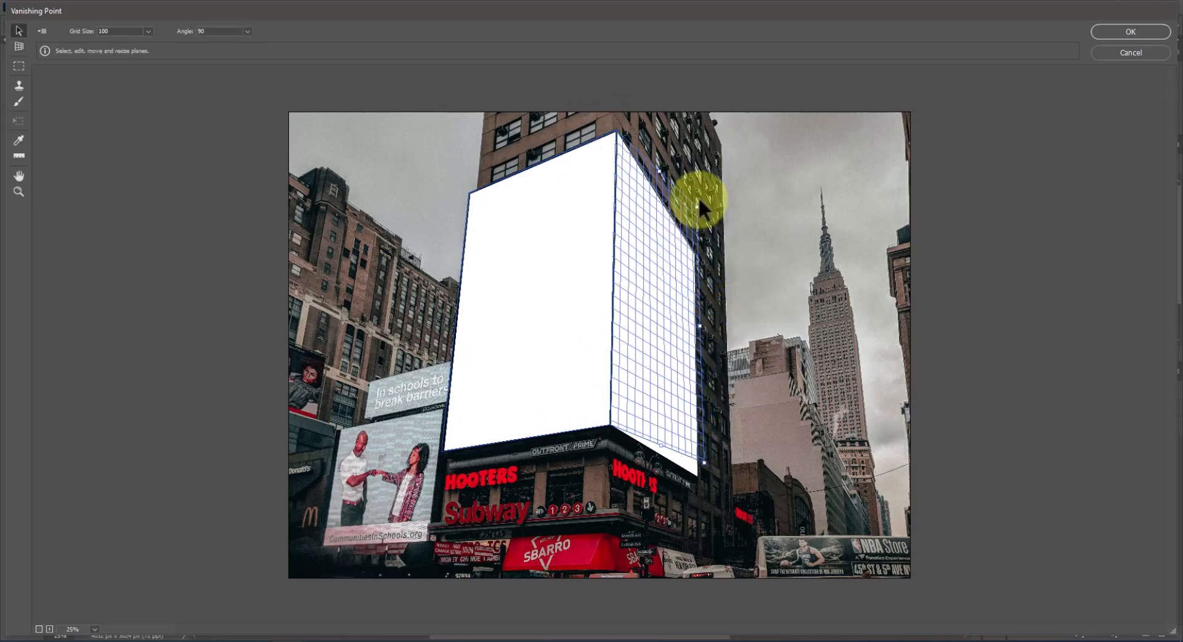
left_click_drag(697, 212, 694, 256)
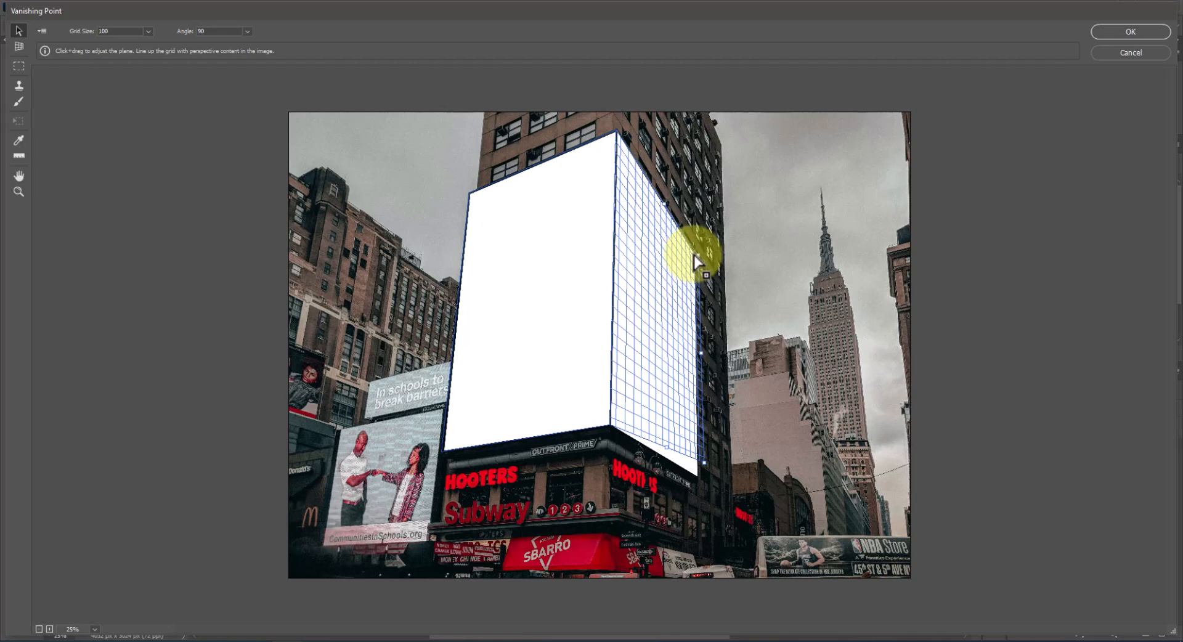
left_click_drag(705, 467, 701, 483)
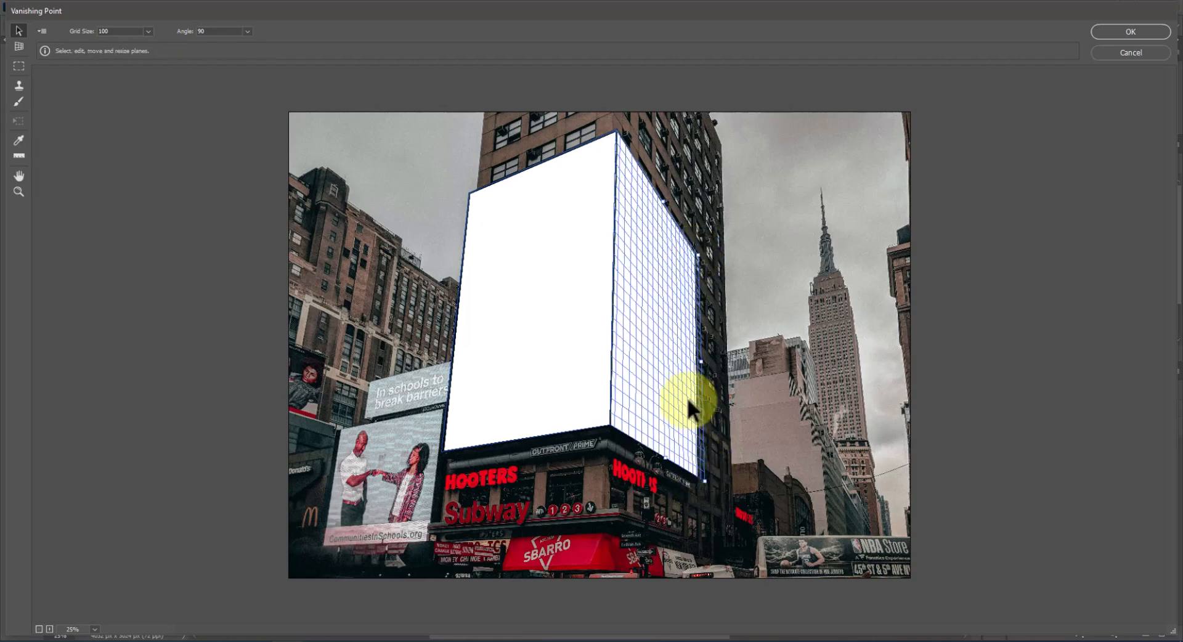
left_click_drag(700, 362, 695, 361)
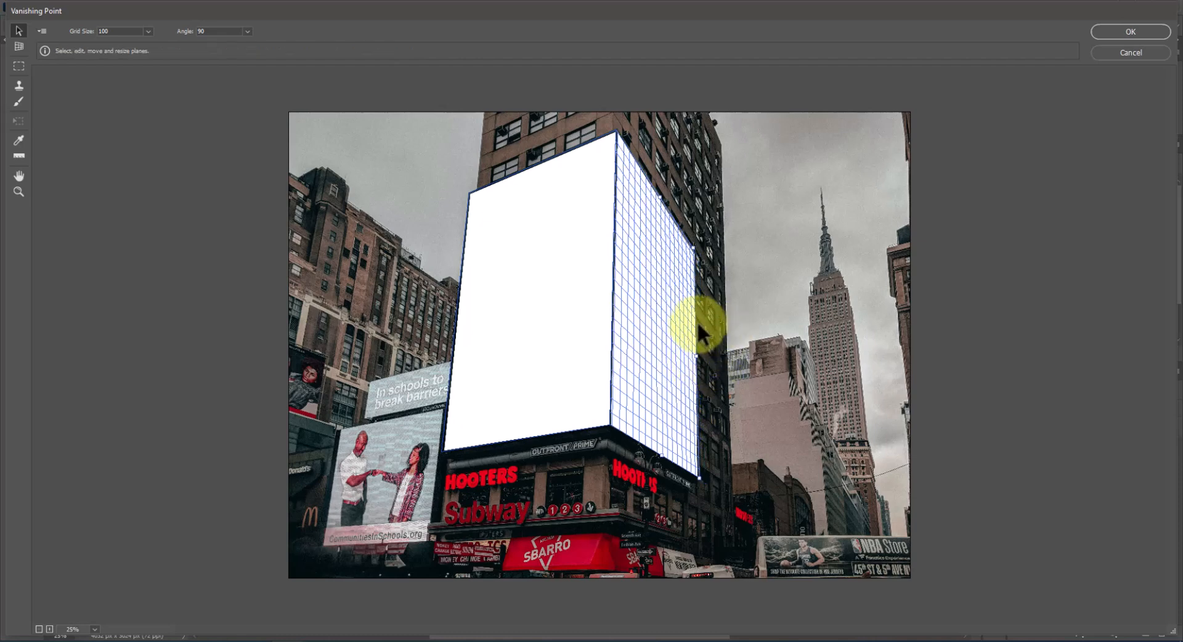
- Paste the copied picture into Vanishing Point, scale it down and fit it to the billboard's left face
left_click(538, 197)
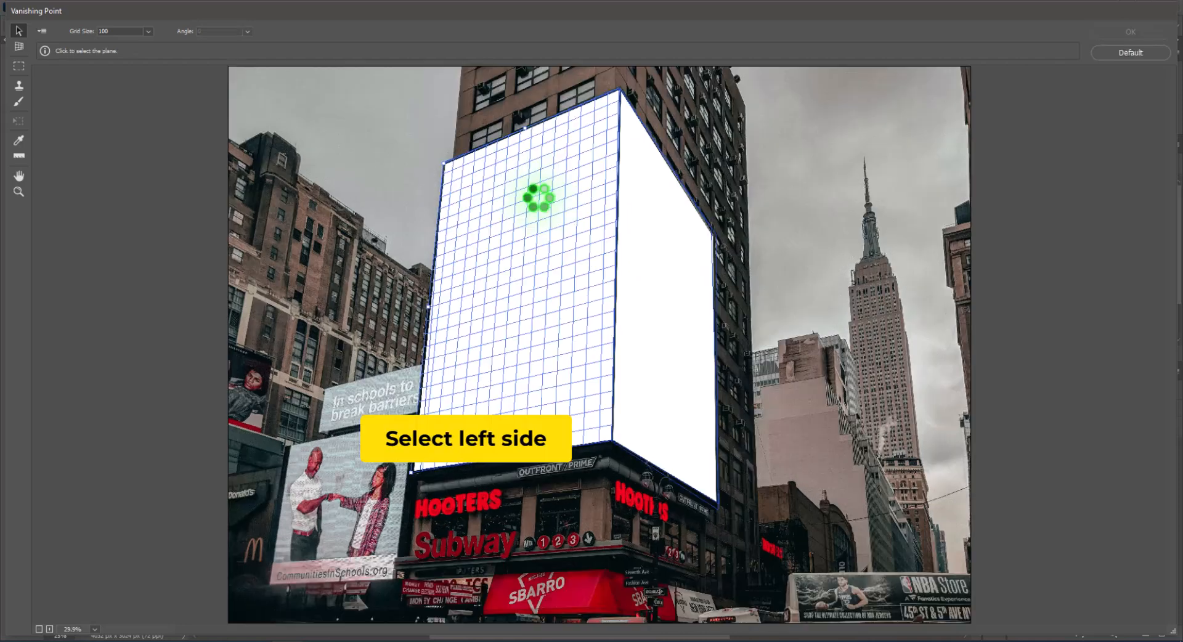
key("ctrl+v")
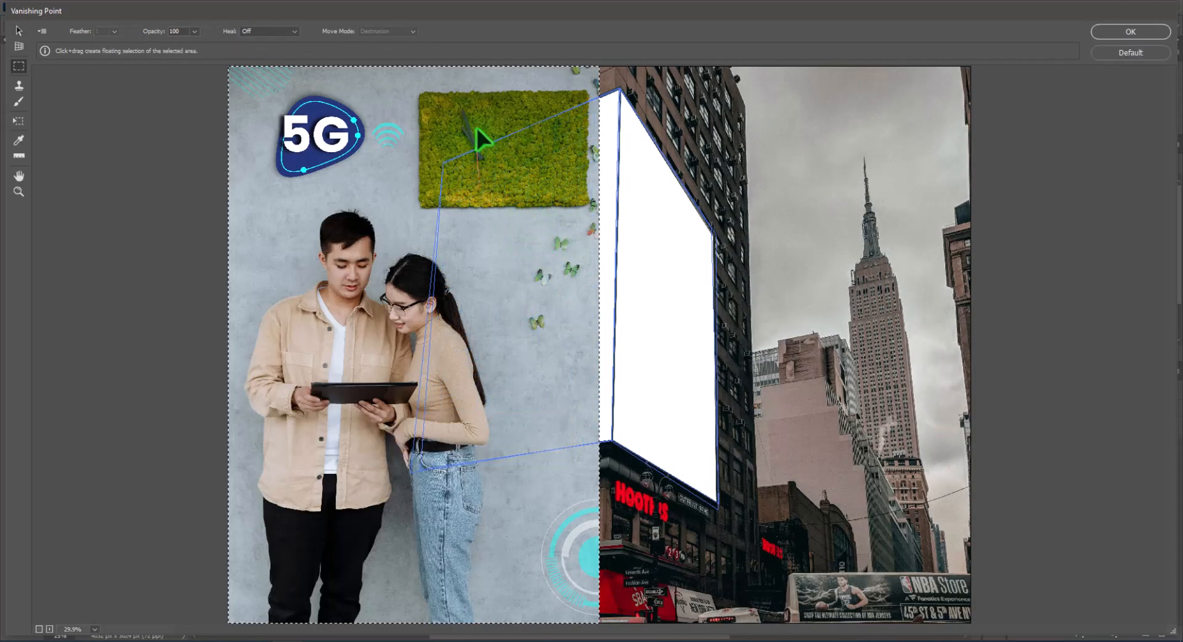
key("ctrl+t")
left_click_drag(599, 64, 516, 202)
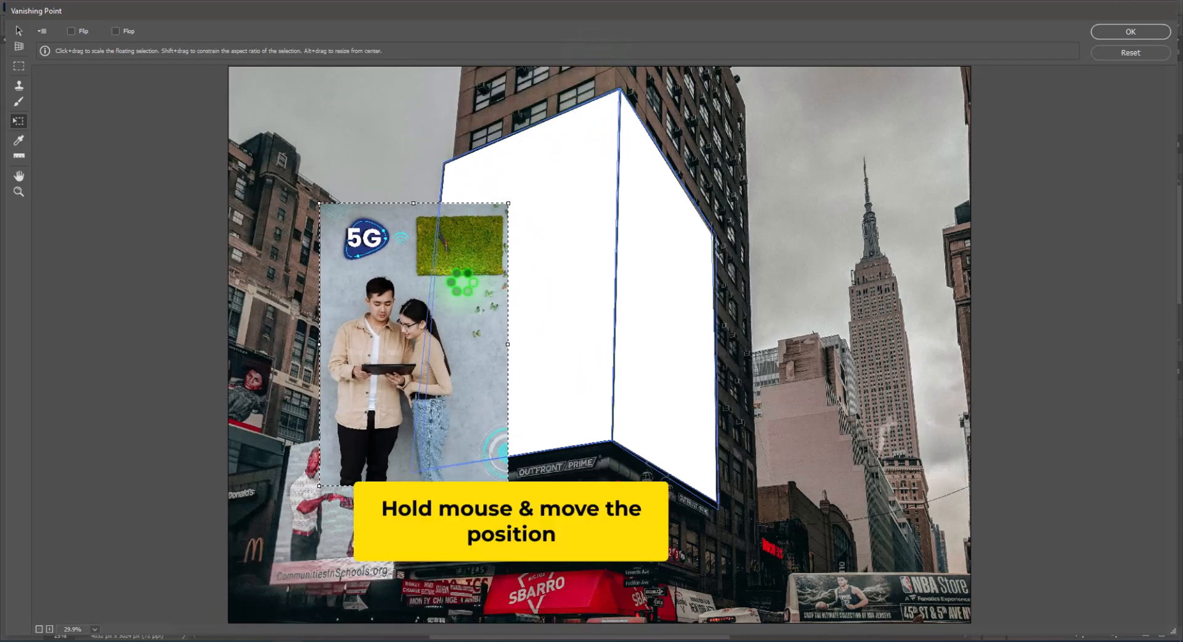
left_click_drag(378, 330, 495, 249)
left_click_drag(429, 425, 414, 475)
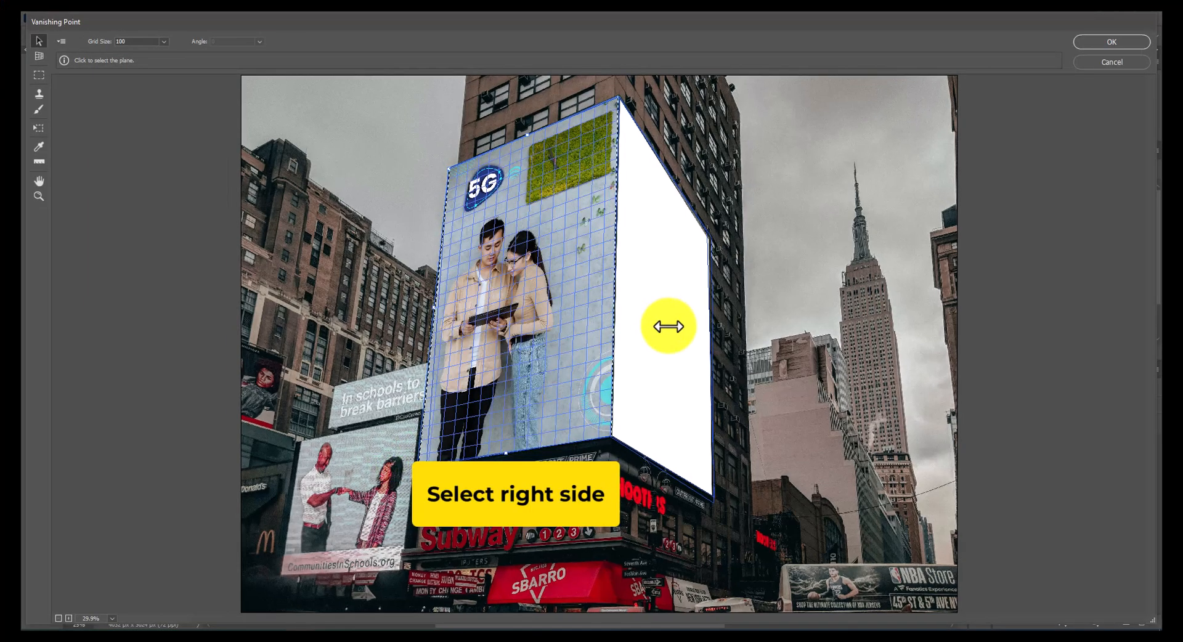
- Paste a second copy of the picture, fit it to the billboard's right face and apply the Vanishing Point filter
left_click(672, 326)
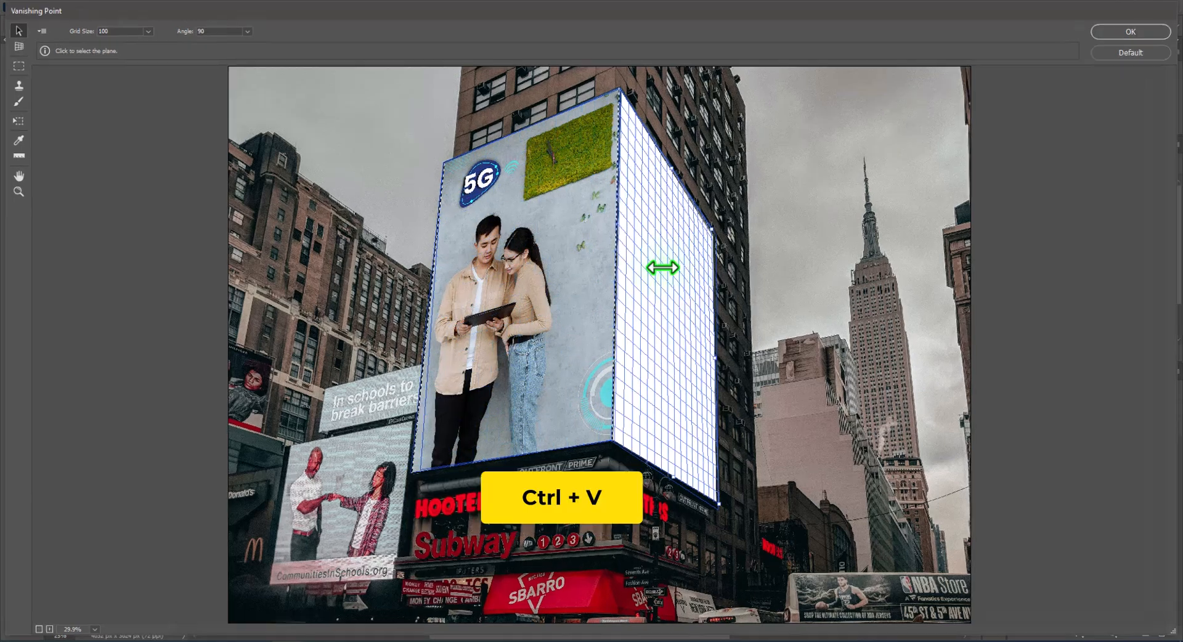
key("ctrl+v")
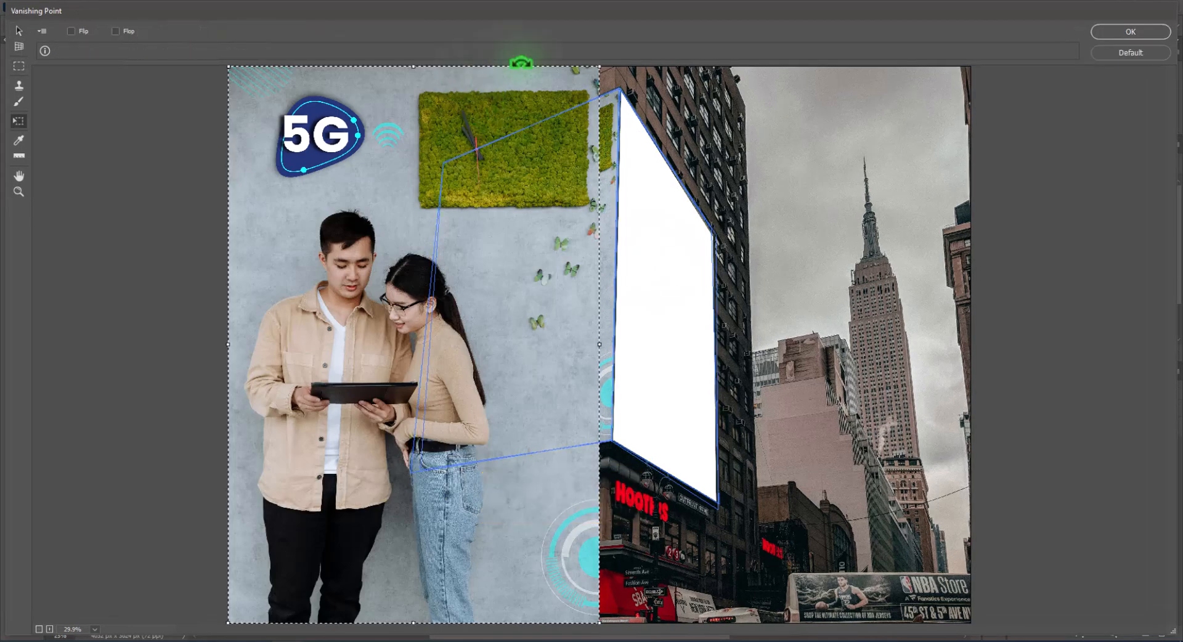
key("ctrl+t")
left_click_drag(595, 73, 664, 234)
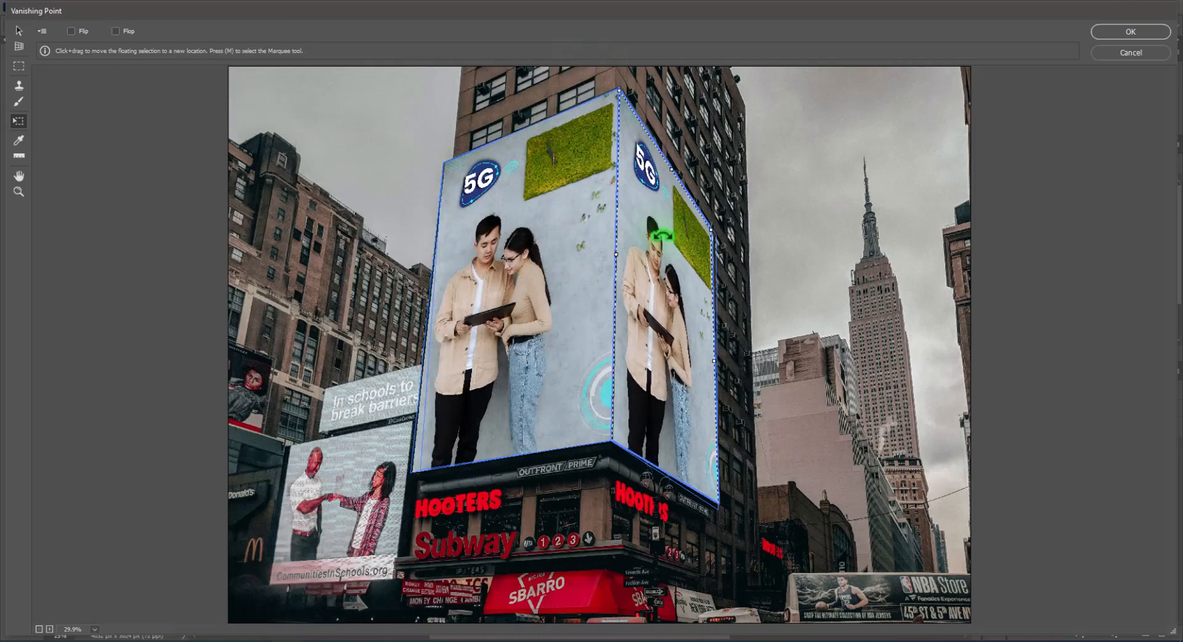
left_click(1131, 32)
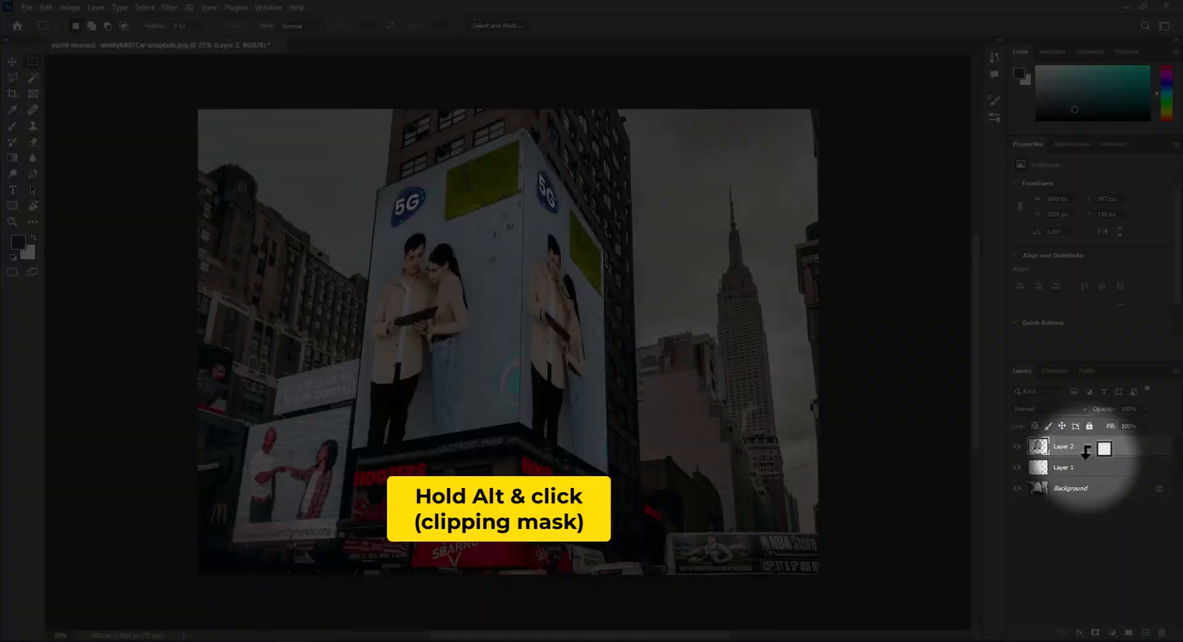
- Clip Layer 2 to Layer 1 with a clipping mask and change the blend mode of Layer 2
left_click(1075, 455, "alt")
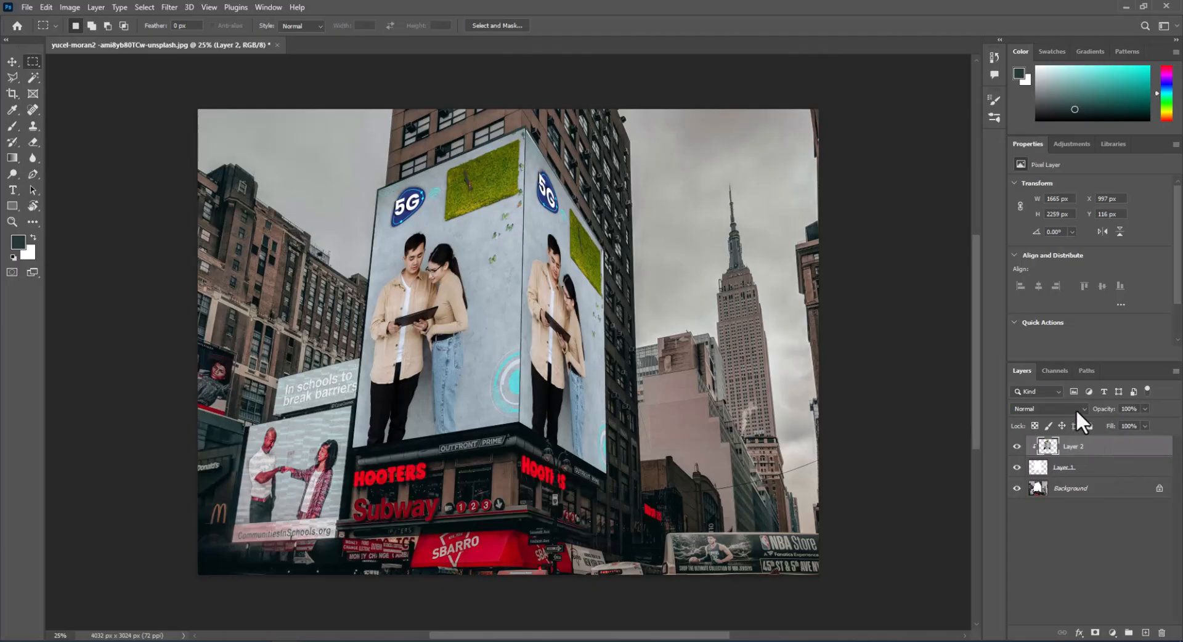
left_click(1077, 409)
left_click(1022, 382)
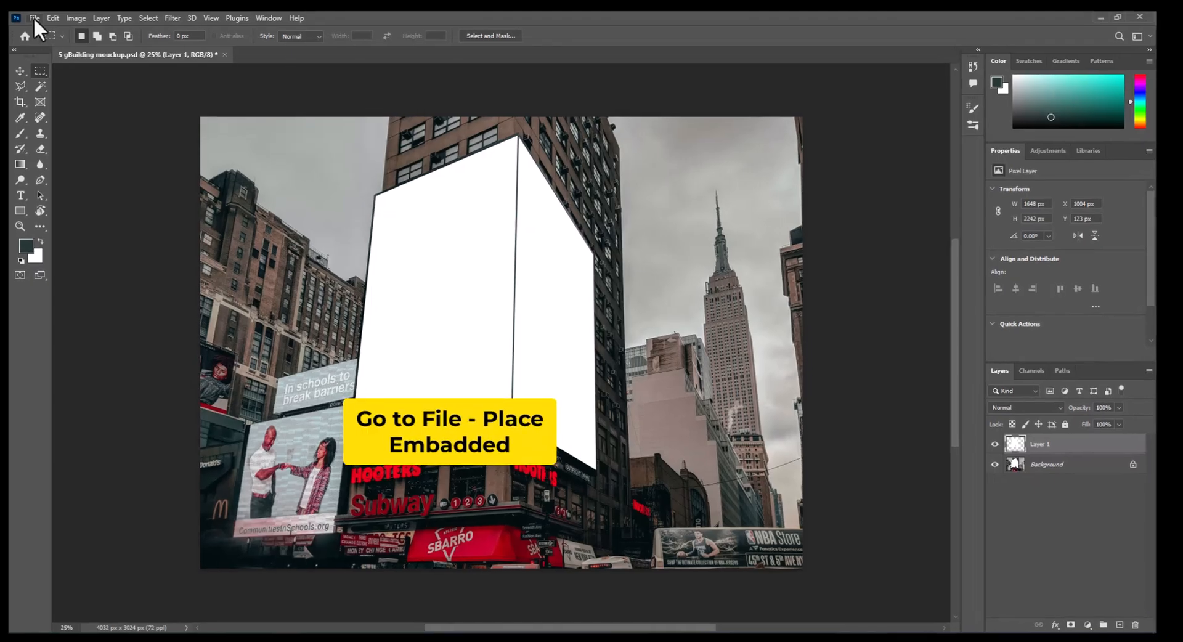
- Place the insaf.jpg poster as an embedded image and scale it proportionally to about 324% so it covers the canvas height
left_click(31, 13)
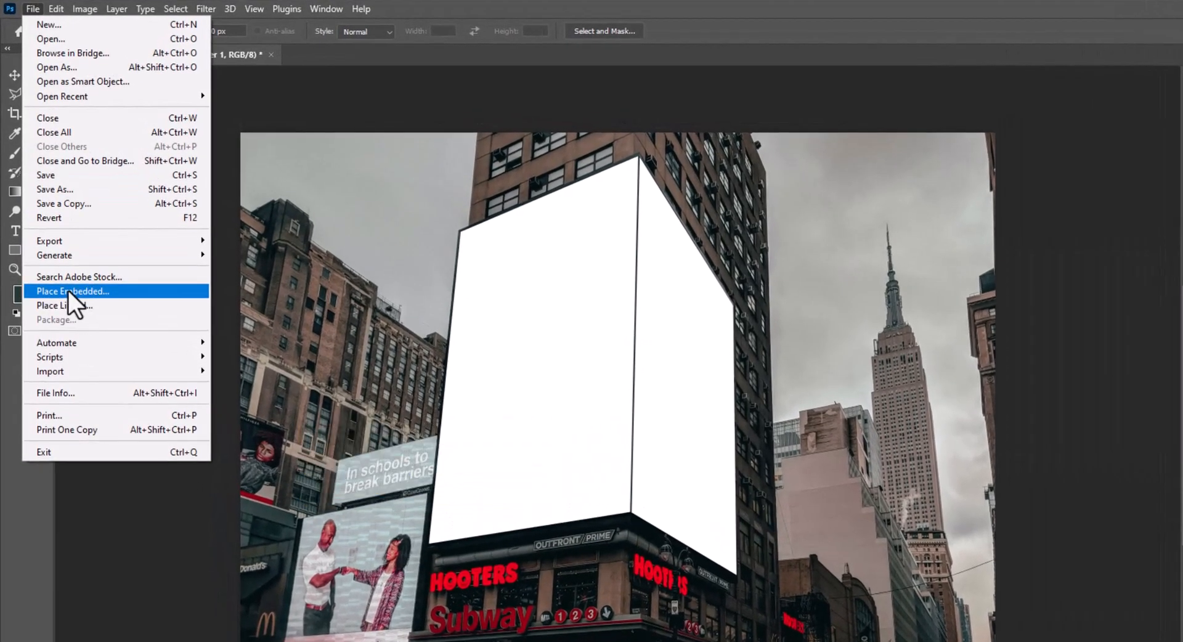
left_click(68, 289)
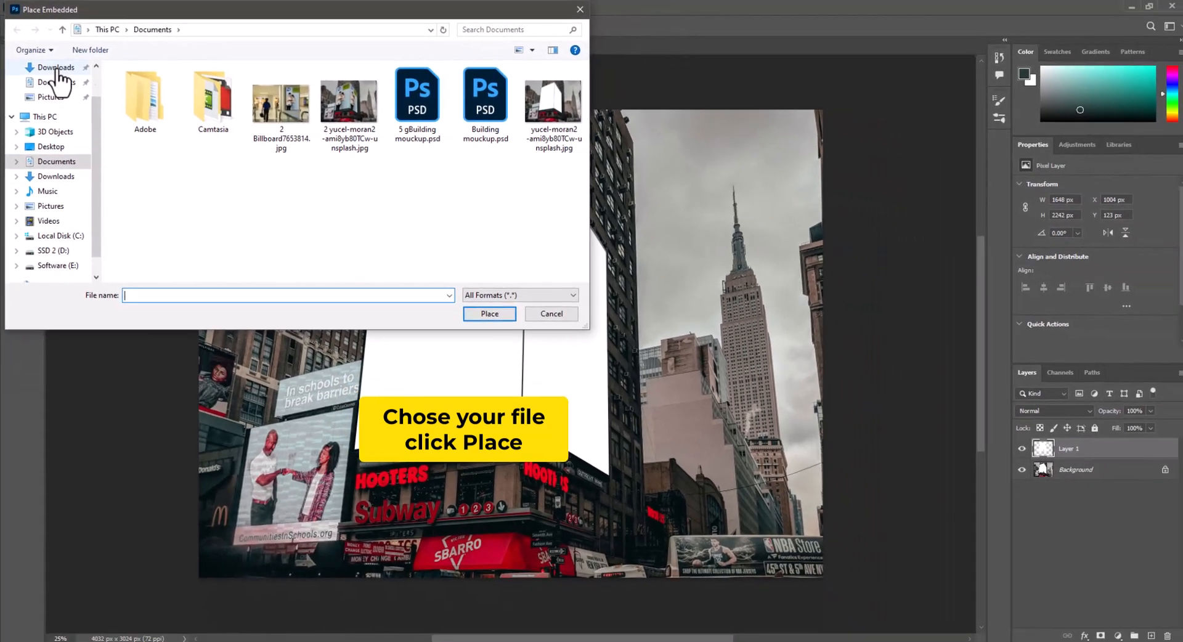
left_click(53, 71)
double_click(293, 106)
left_click_drag(564, 415, 721, 507)
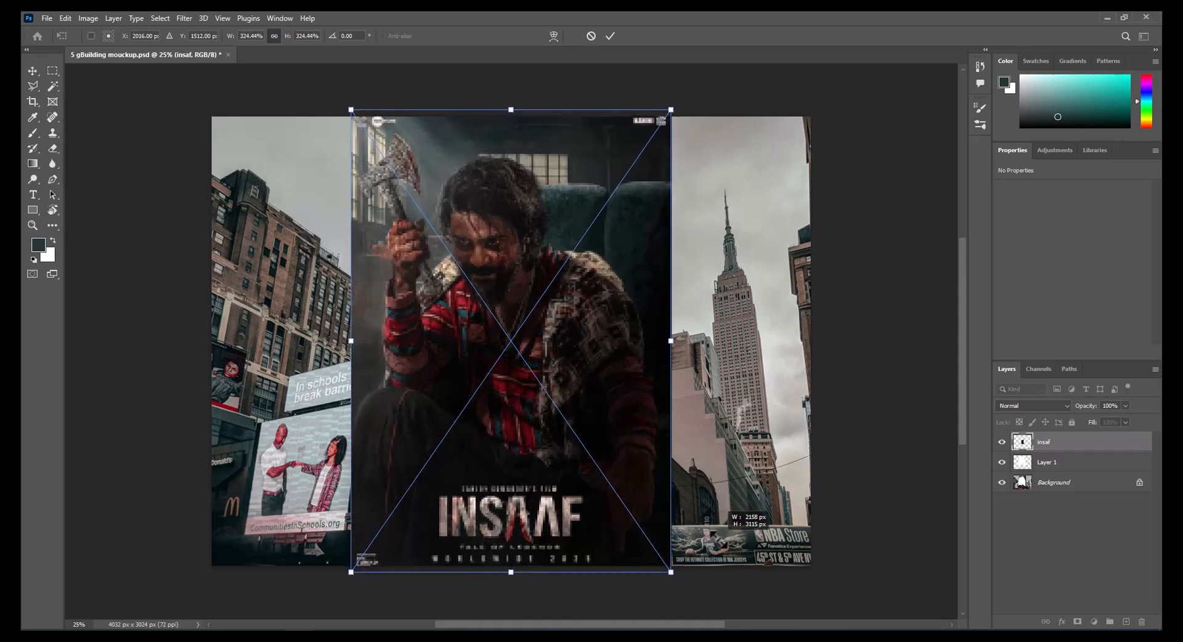
left_click(610, 35)
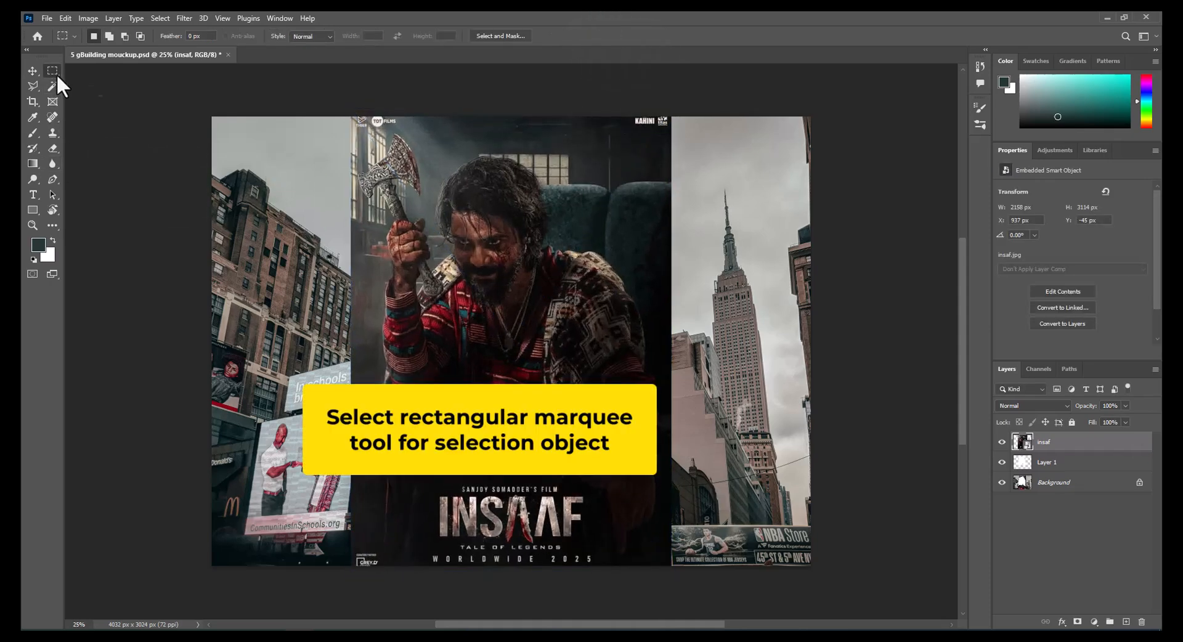
- Copy the whole poster with a rectangular selection and replace its layer with a new empty layer above Layer 1
left_click_drag(349, 112, 673, 570)
key("ctrl+c")
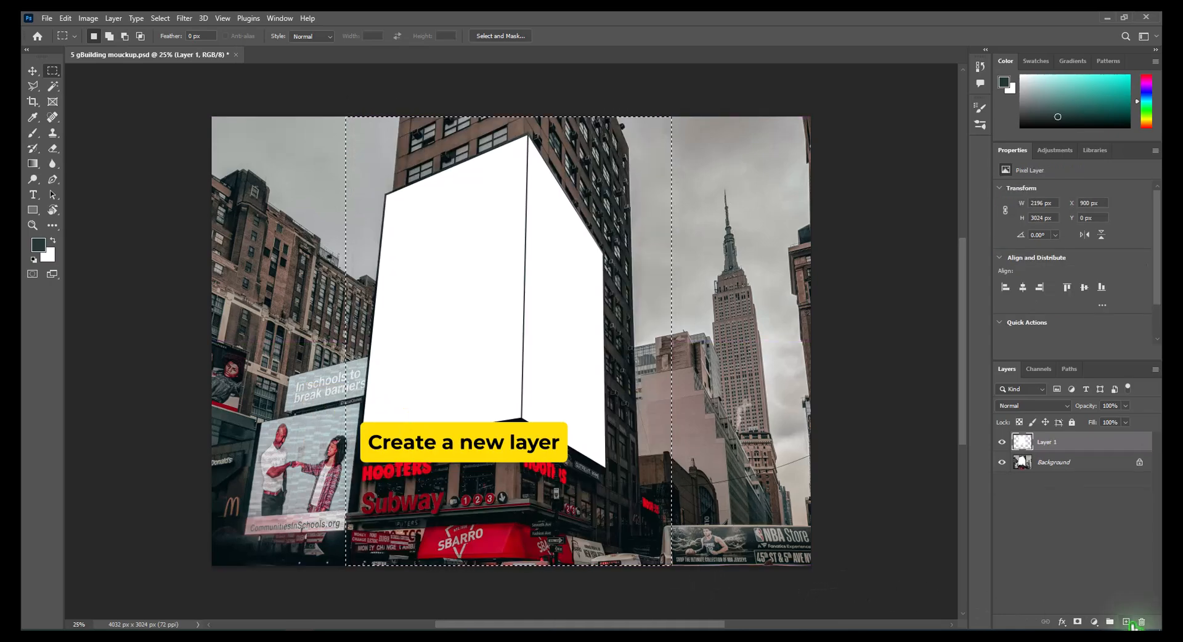
left_click(1127, 622)
- Paste the copied poster into Vanishing Point, scale it down and fit it to the billboard's left face
left_click(189, 15)
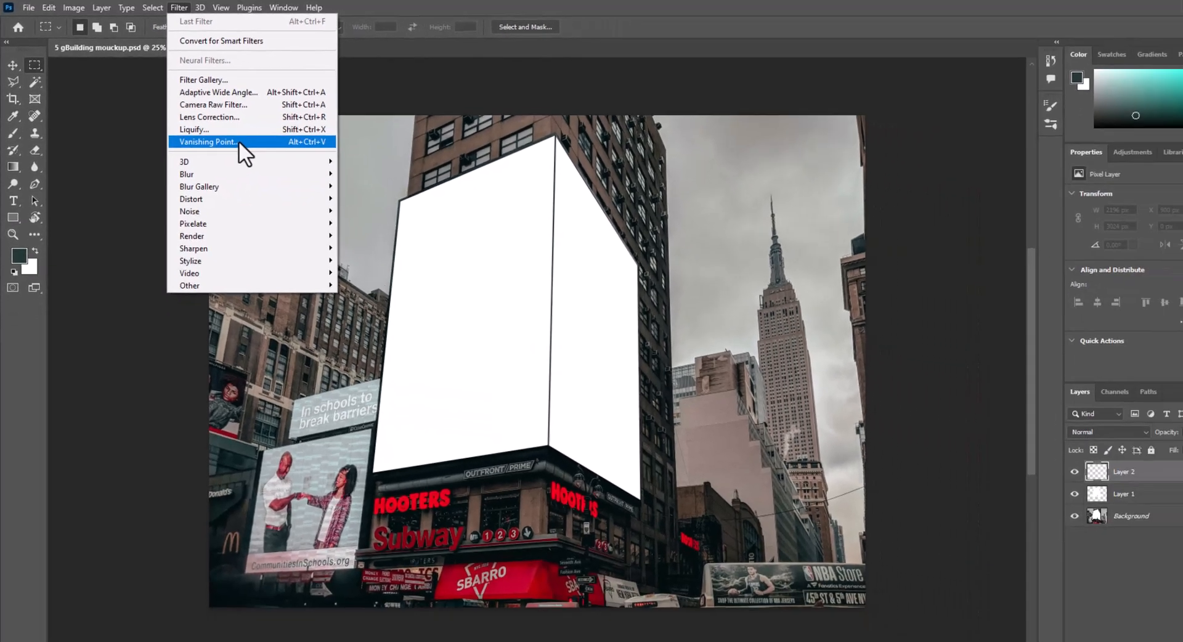
left_click(210, 142)
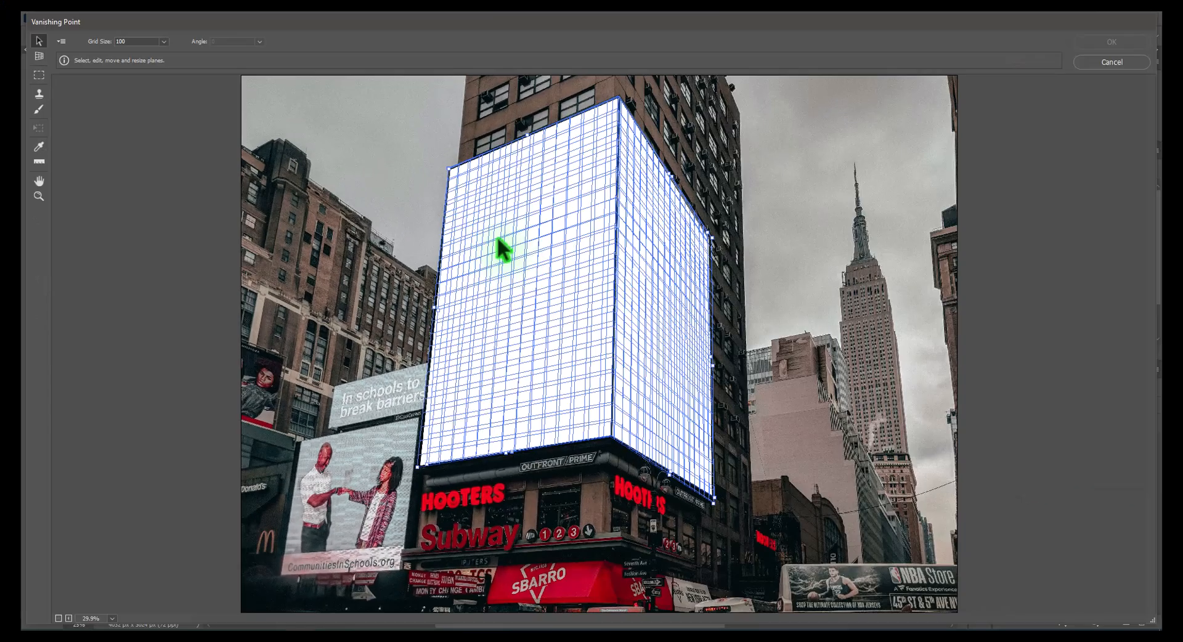
left_click(370, 253)
key("ctrl+v")
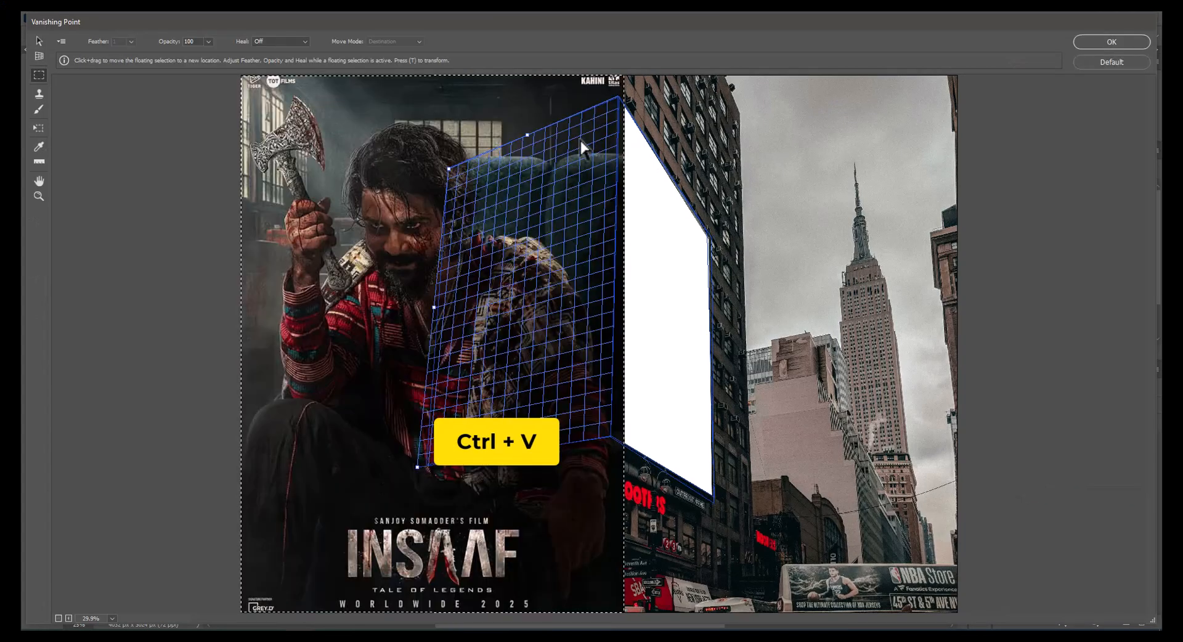
key("ctrl+t")
left_click_drag(626, 73, 514, 198)
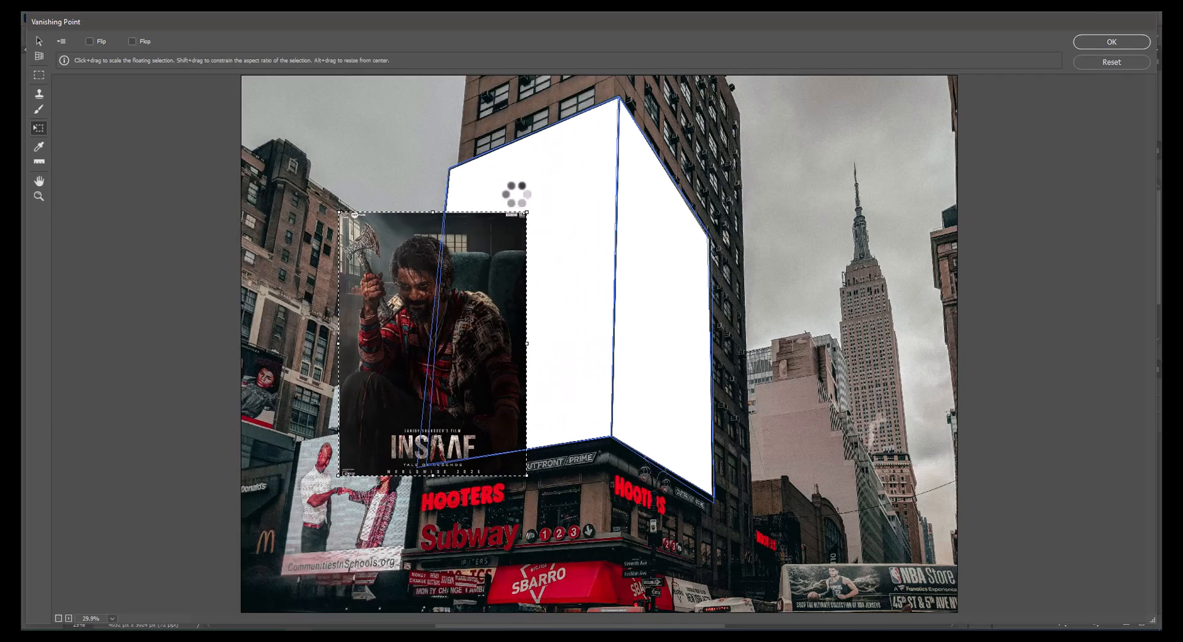
left_click_drag(480, 337, 521, 345)
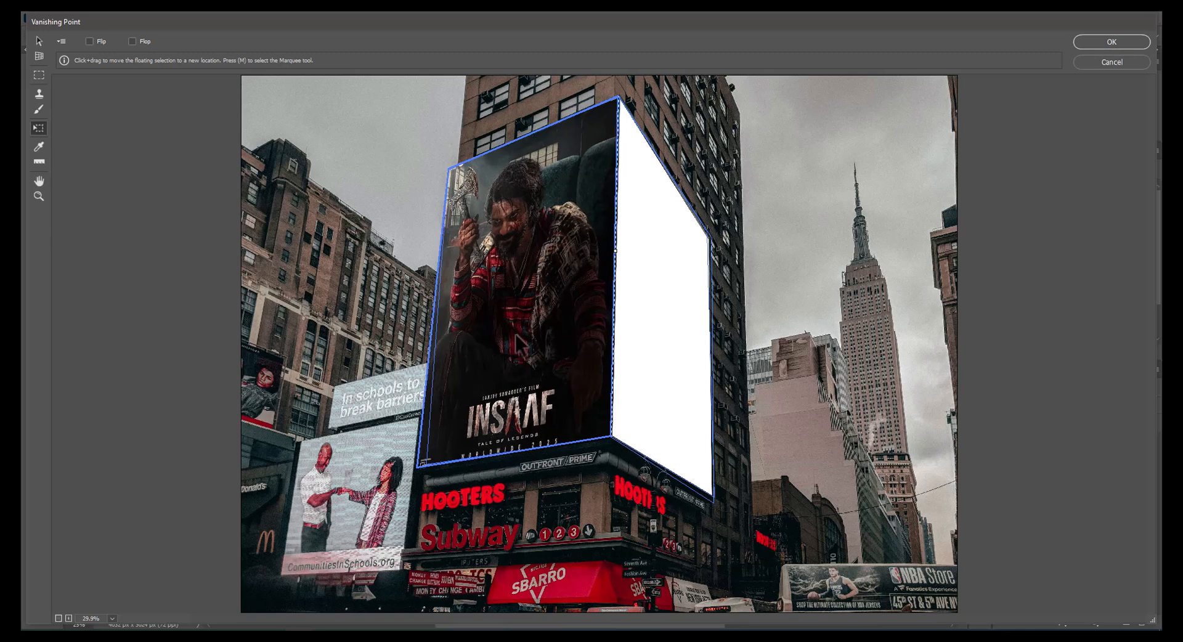
- Paste a second copy of the poster, scale and fit it to the billboard's right face, and apply the Vanishing Point filter
left_click(38, 41)
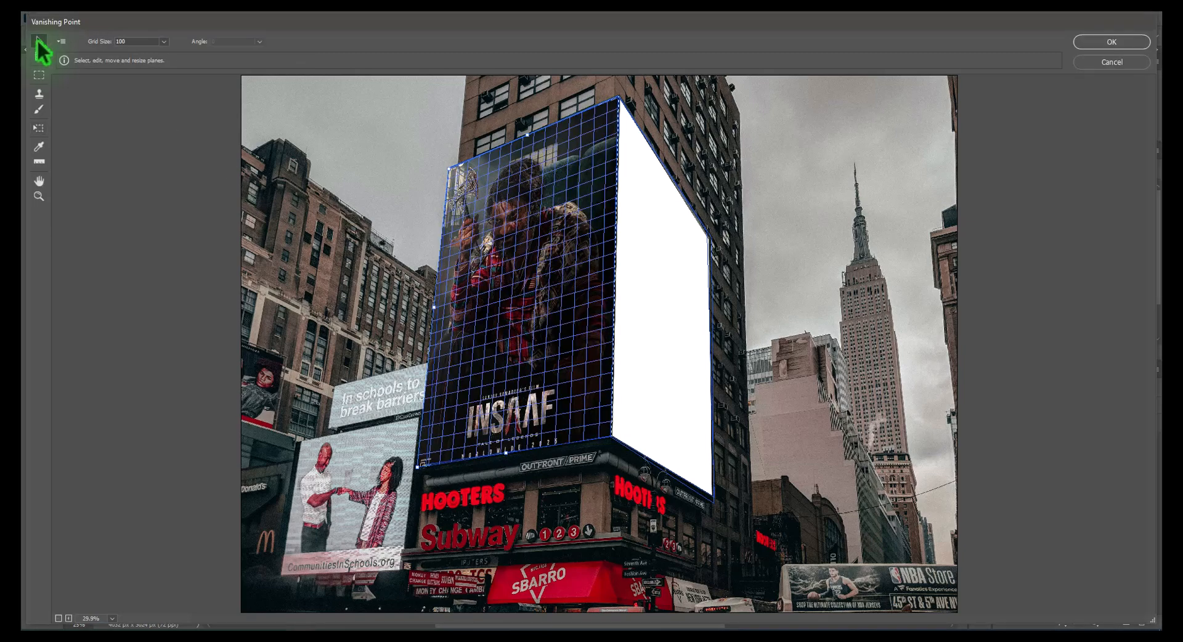
left_click(675, 296)
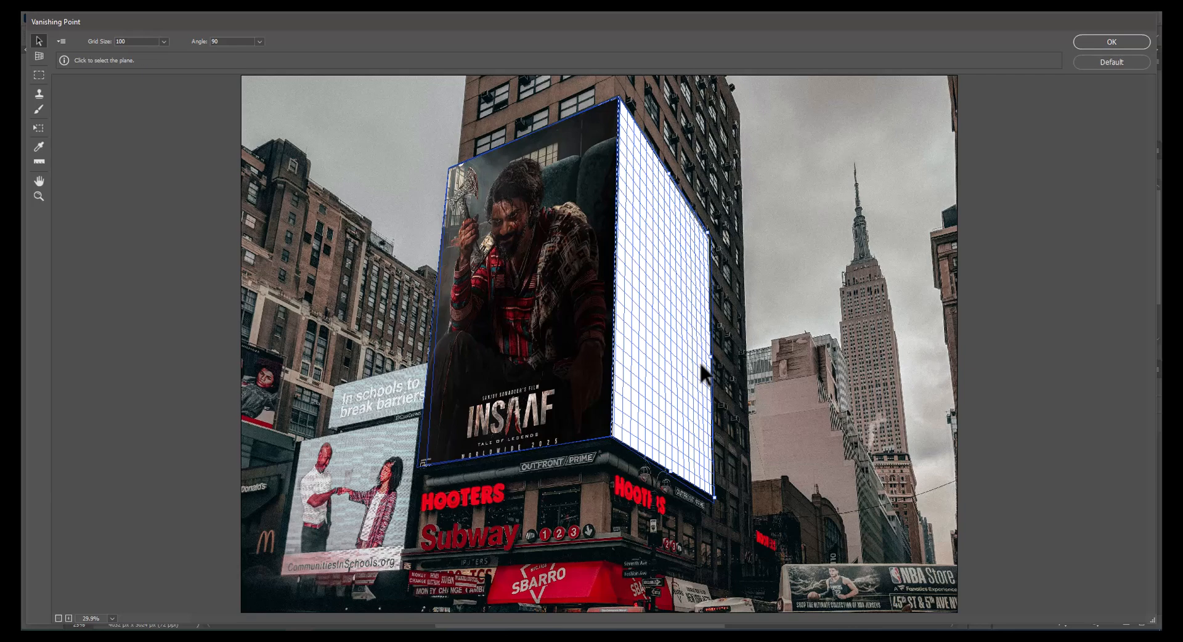
key("ctrl+v")
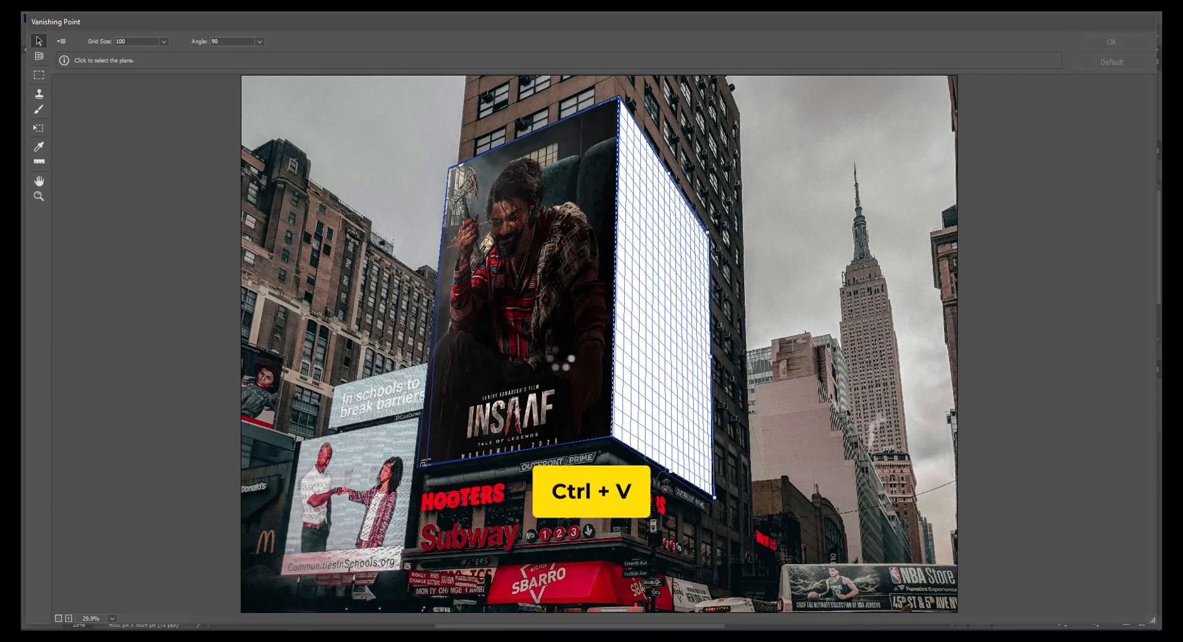
key("ctrl+t")
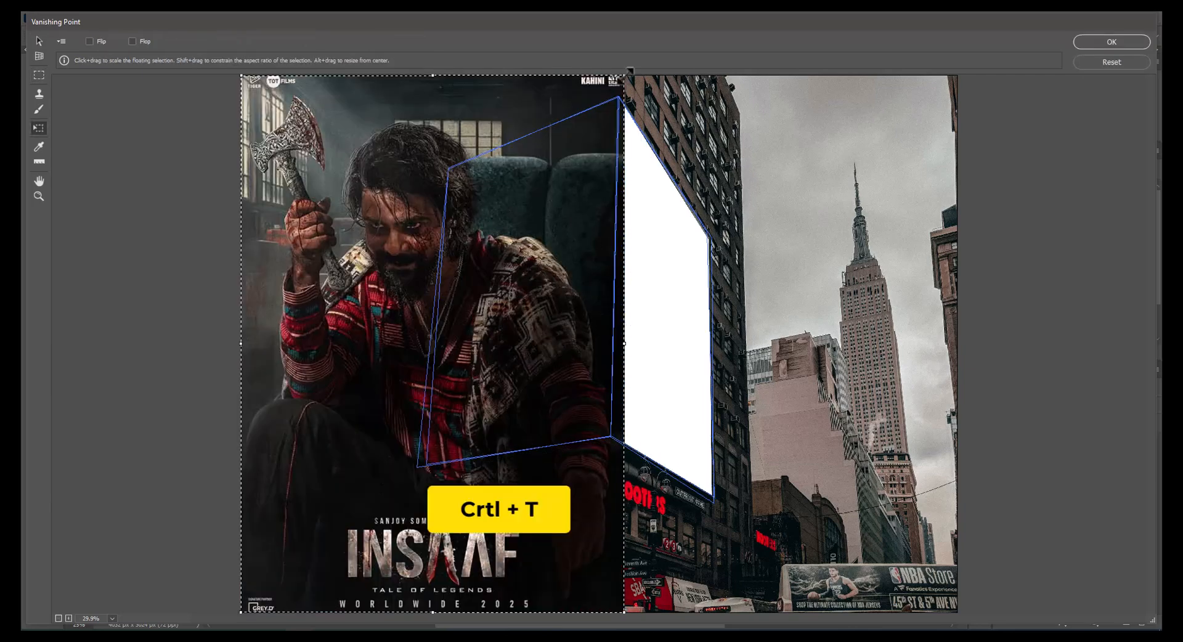
left_click_drag(627, 73, 522, 218)
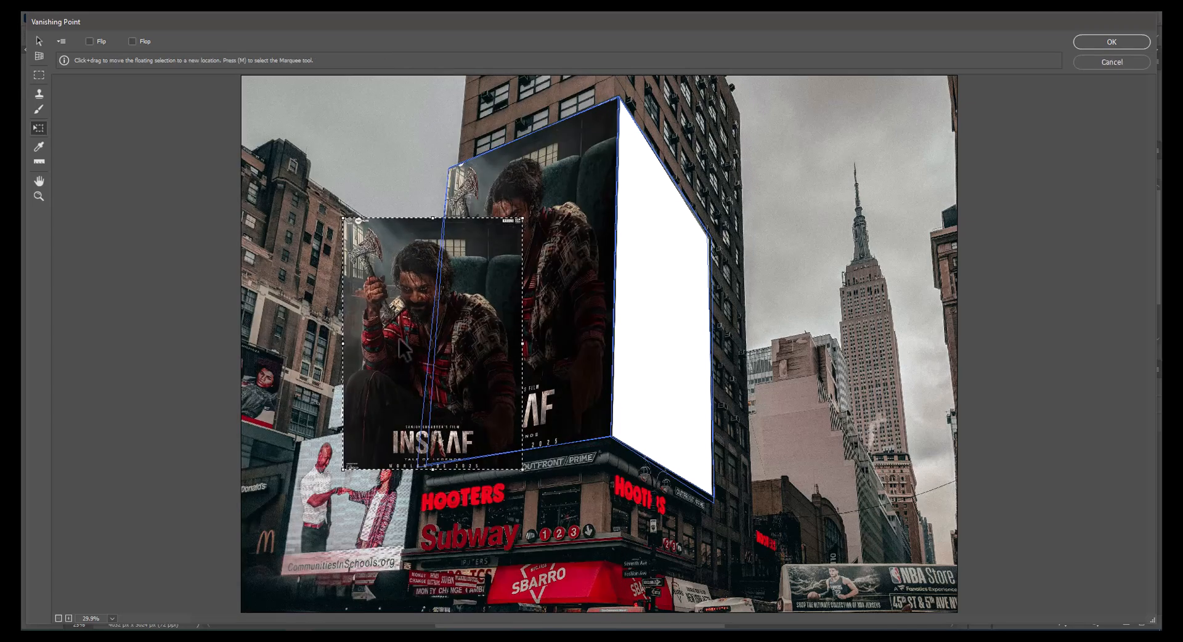
left_click_drag(384, 368, 641, 303)
left_click_drag(704, 459, 714, 498)
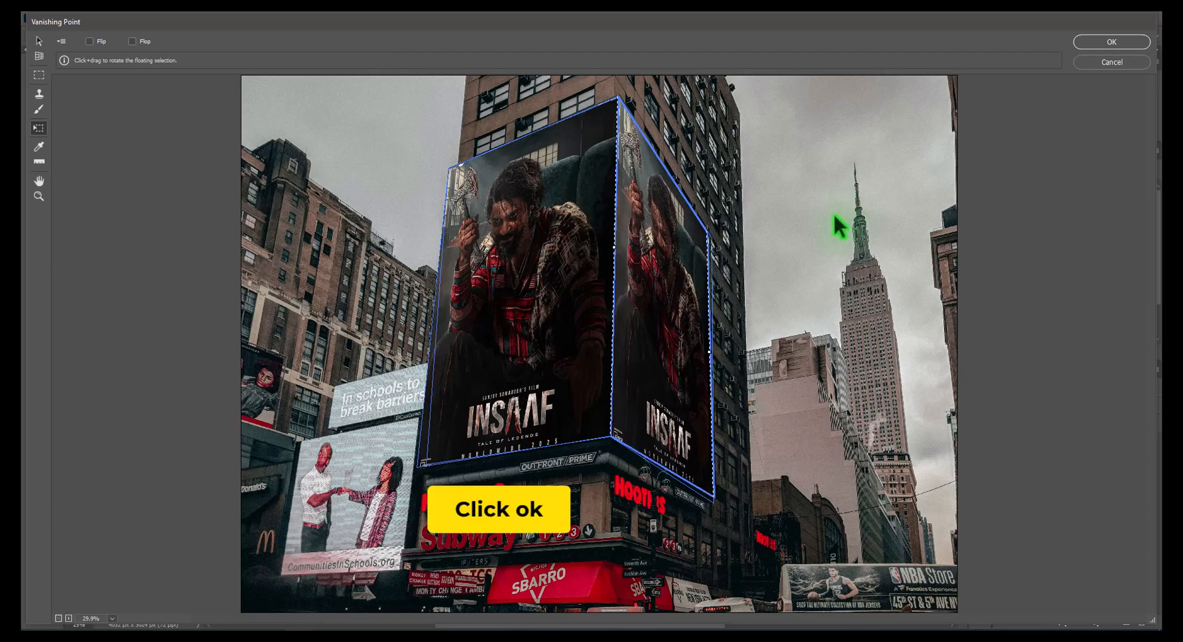
left_click(1113, 42)
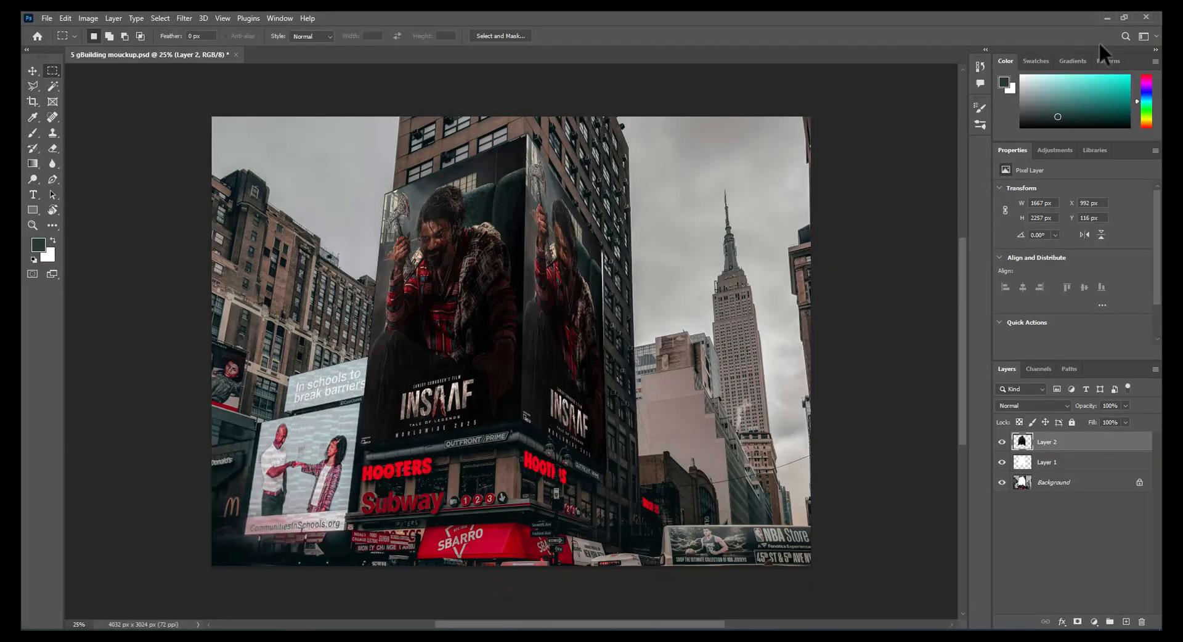